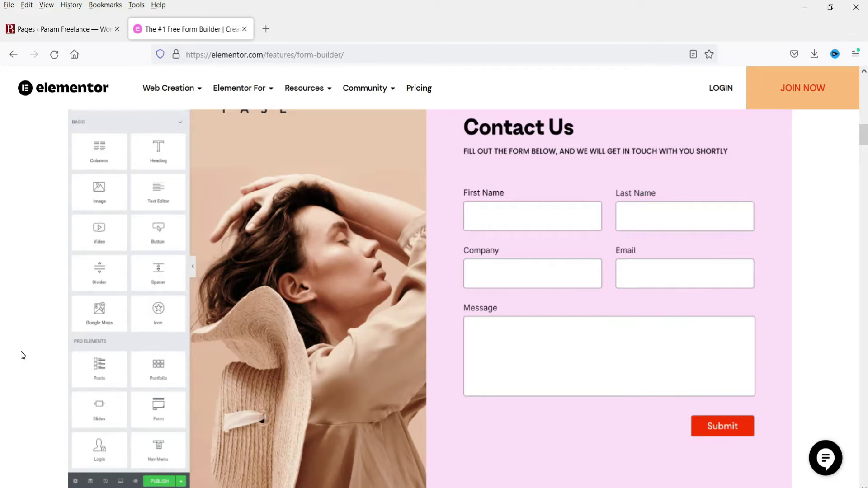
# Switch to the WordPress pages list and open Sample Page for editing with Elementor in a new browser tab
pyautogui.click(55, 29)
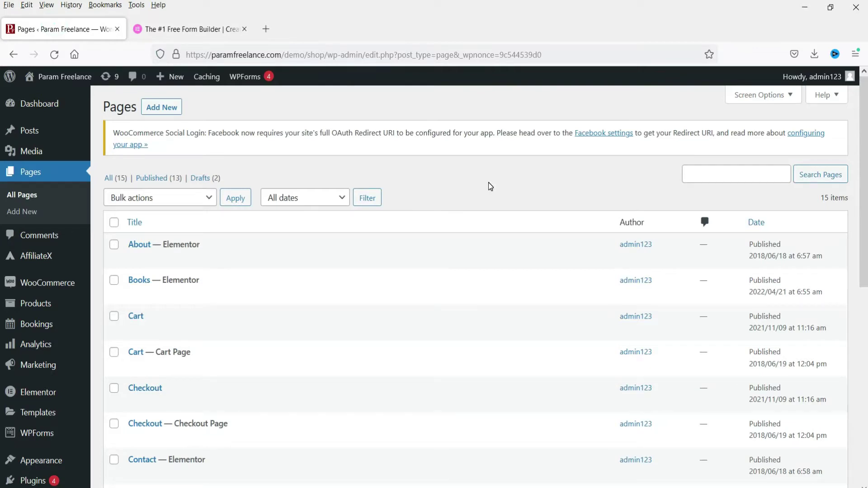
pyautogui.moveTo(60, 401)
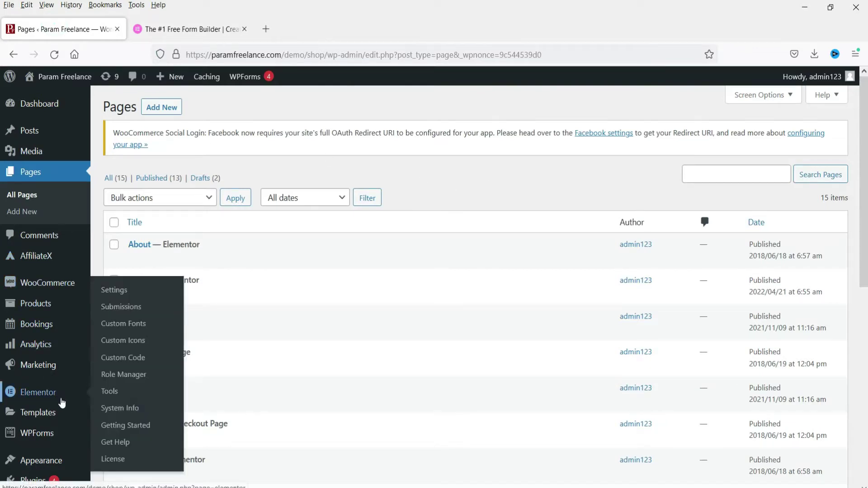
pyautogui.scroll(-8, 456, 208)
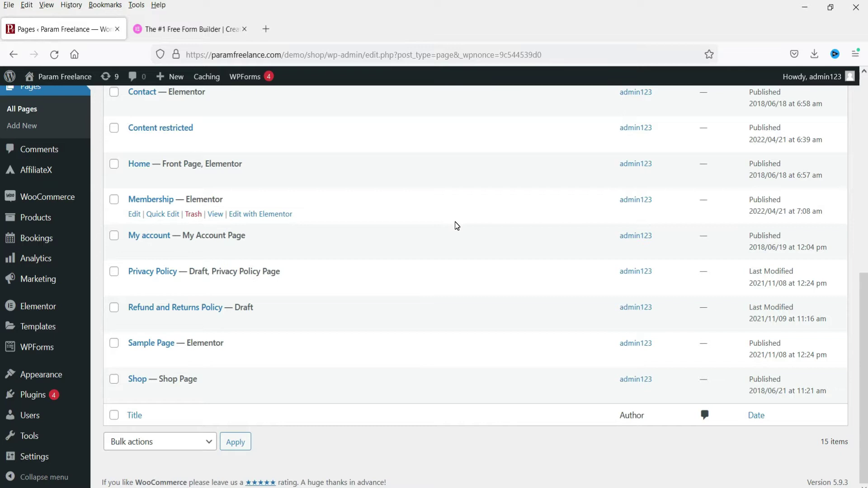
pyautogui.rightClick(261, 361)
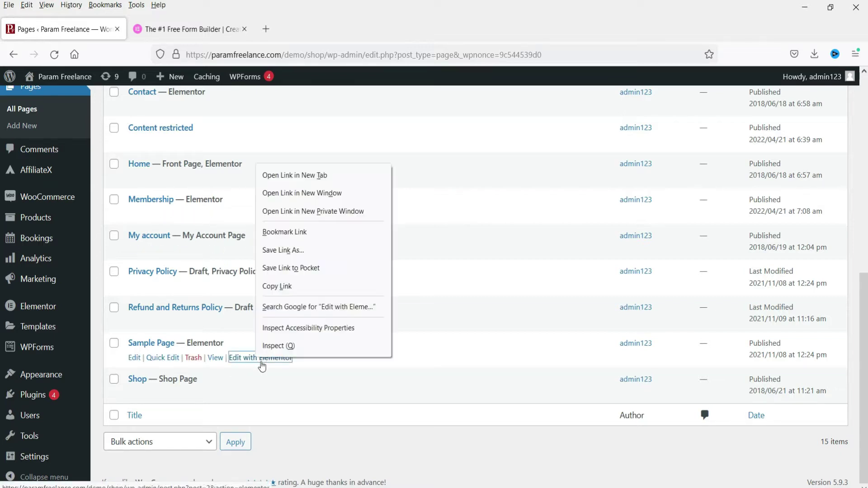
pyautogui.click(332, 176)
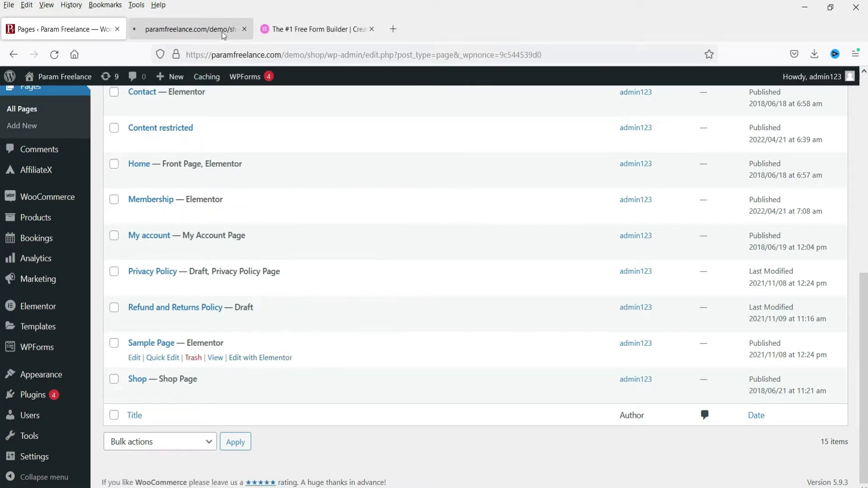
pyautogui.click(222, 32)
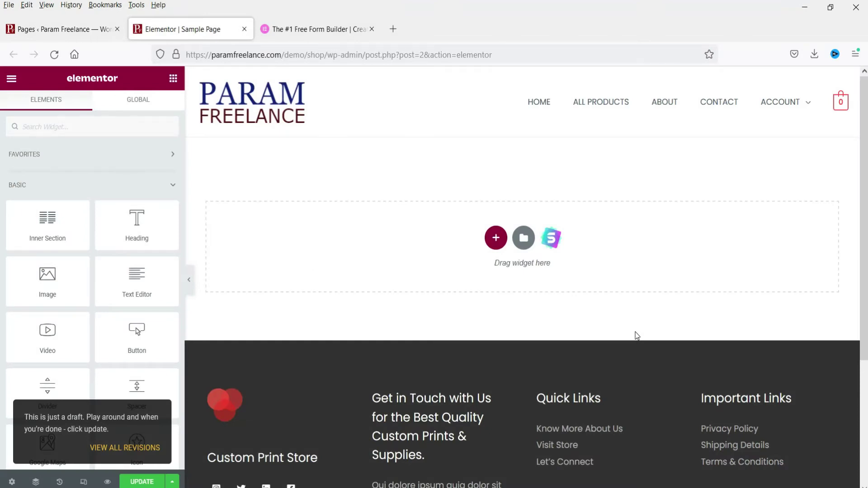
# Add a three-column section with a wide middle column and set its padding to 60 px at top and bottom, 0 at the sides
pyautogui.click(495, 238)
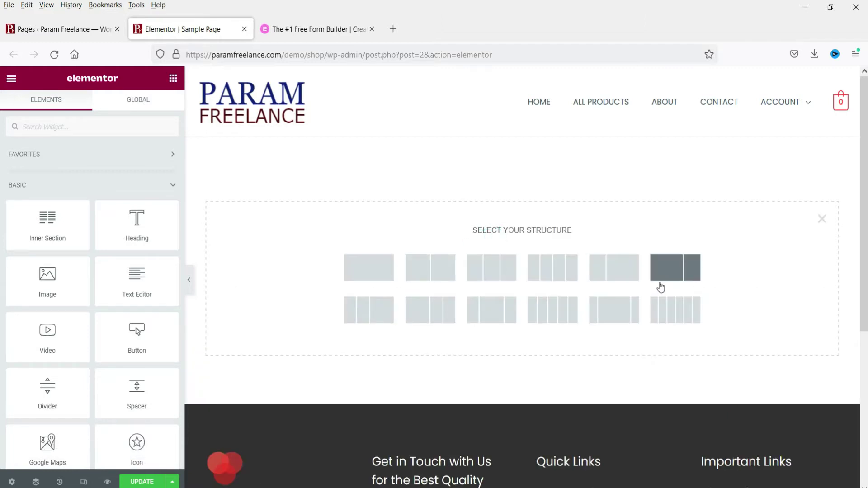
pyautogui.click(498, 320)
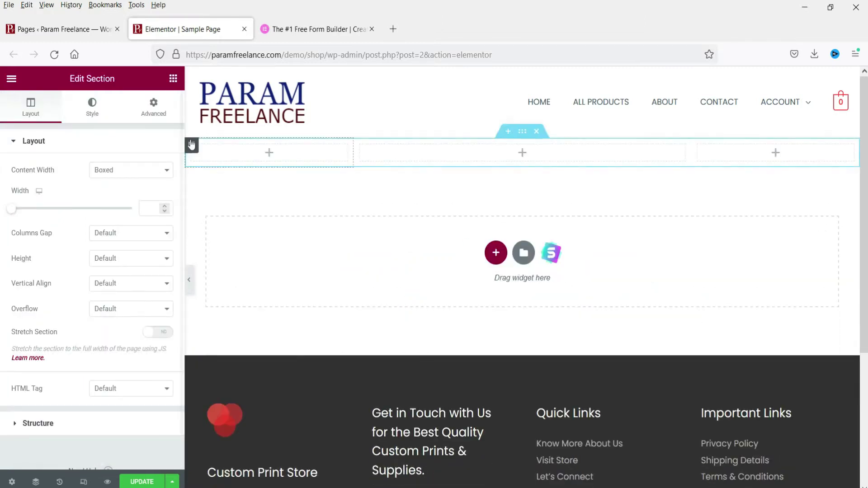
pyautogui.click(156, 110)
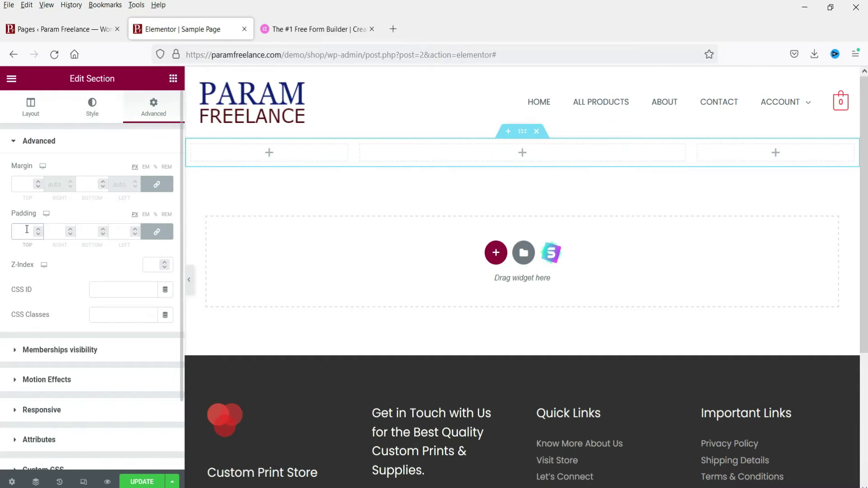
pyautogui.click(27, 229)
pyautogui.write('60')
pyautogui.click(156, 231)
pyautogui.doubleClick(55, 231)
pyautogui.write('0')
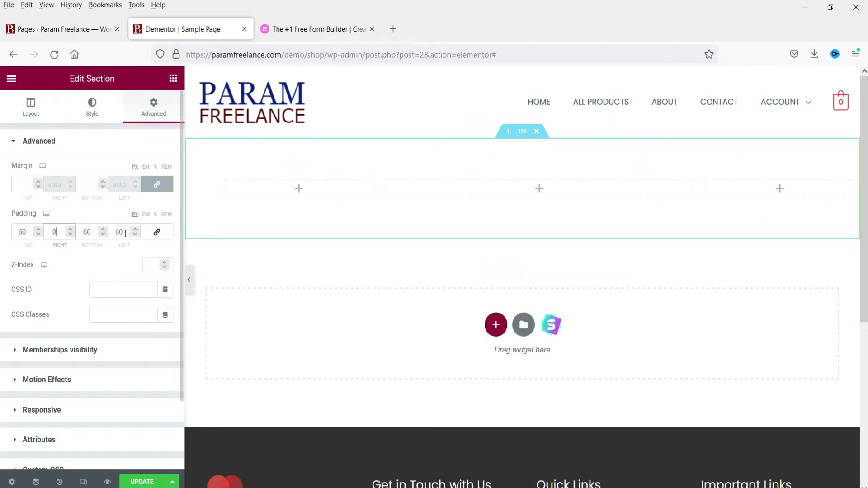
# Search the widgets for "form" and place the Form widget in the section's middle column
pyautogui.click(461, 197)
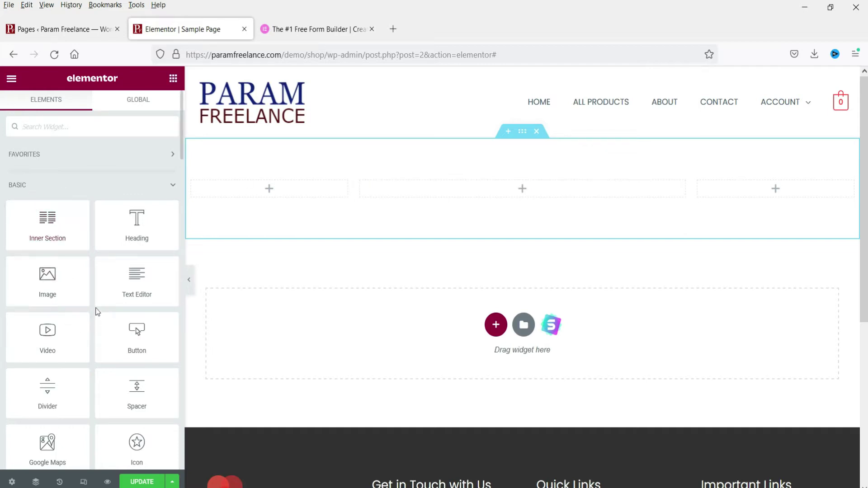
pyautogui.scroll(-3, 90, 305)
pyautogui.scroll(-4, 89, 299)
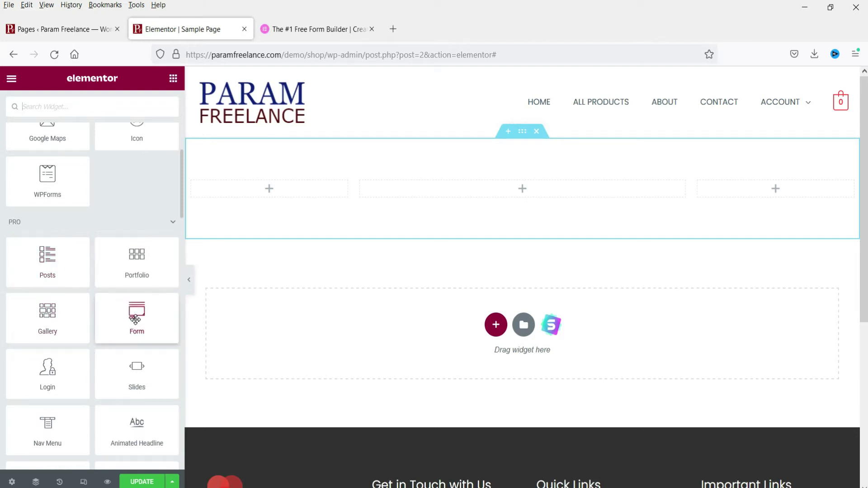
pyautogui.scroll(7, 104, 217)
pyautogui.click(73, 126)
pyautogui.write('form')
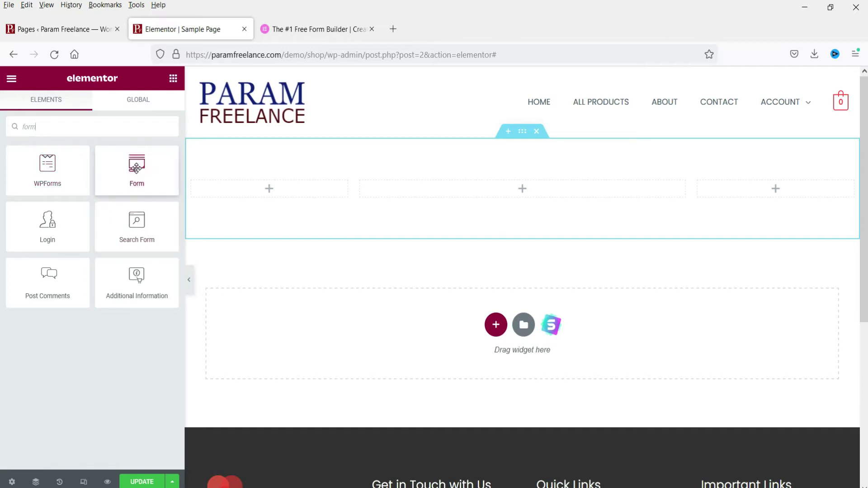
pyautogui.moveTo(137, 168); pyautogui.dragTo(484, 190)
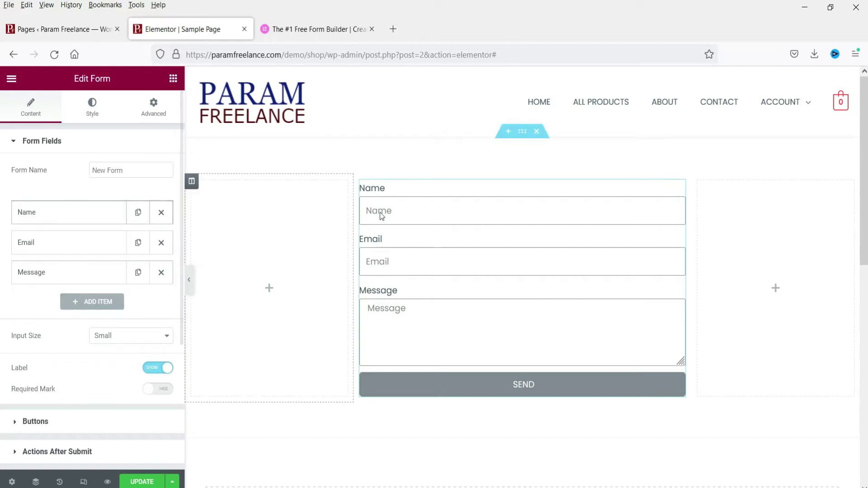
# Examine the field types available for the form's Name field
pyautogui.click(51, 220)
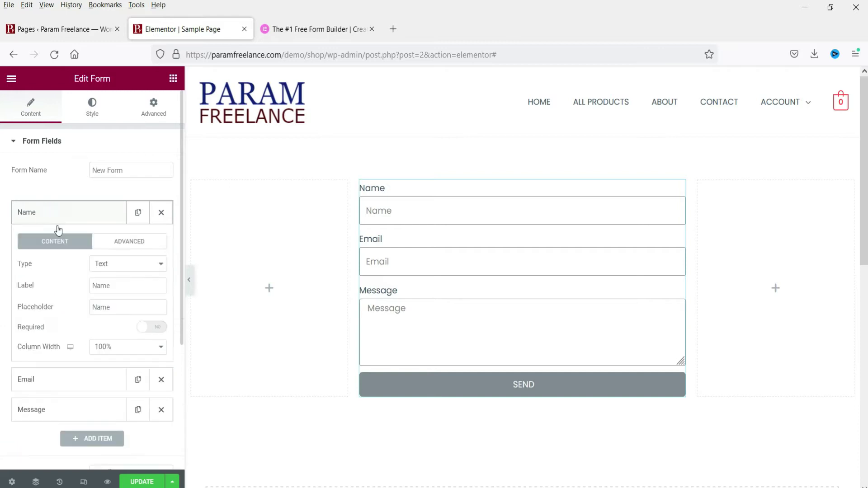
pyautogui.click(114, 267)
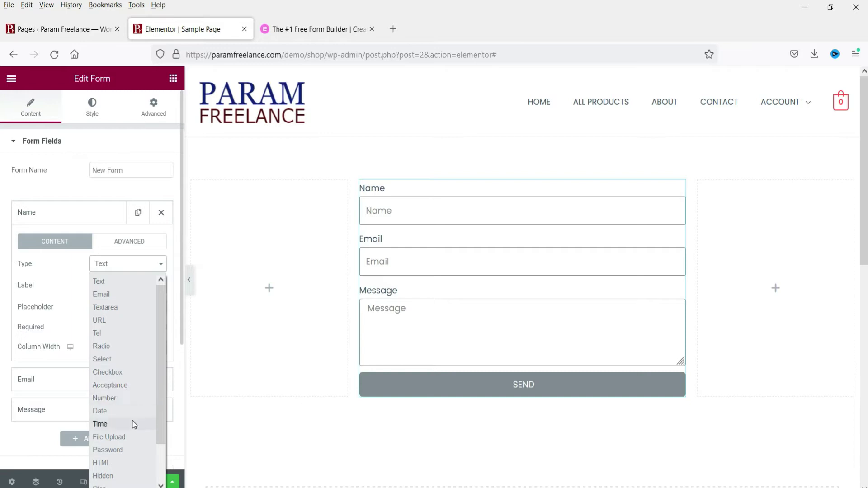
pyautogui.scroll(-2, 134, 426)
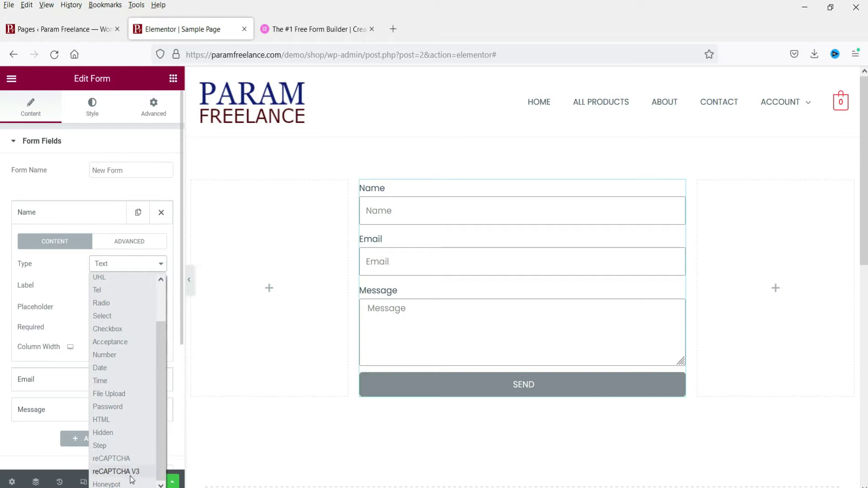
pyautogui.scroll(2, 121, 278)
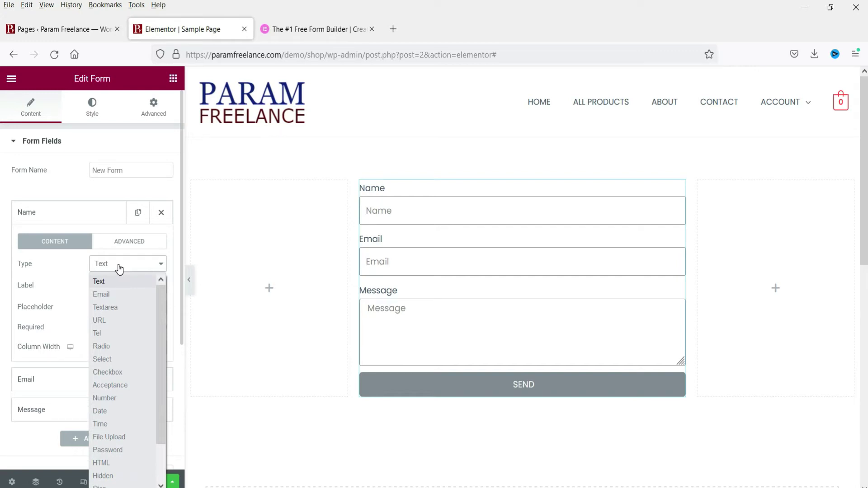
pyautogui.click(120, 268)
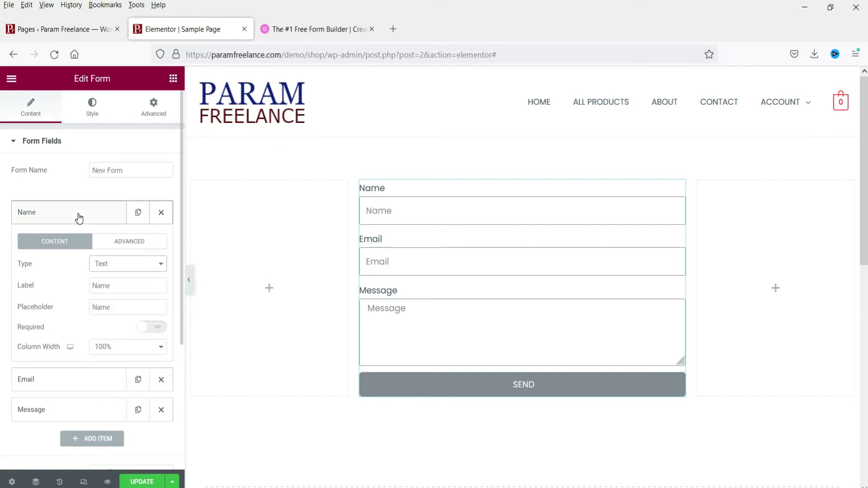
pyautogui.click(79, 218)
# Change the Name field's label to "First Name" and set its column width to 50%
pyautogui.click(64, 219)
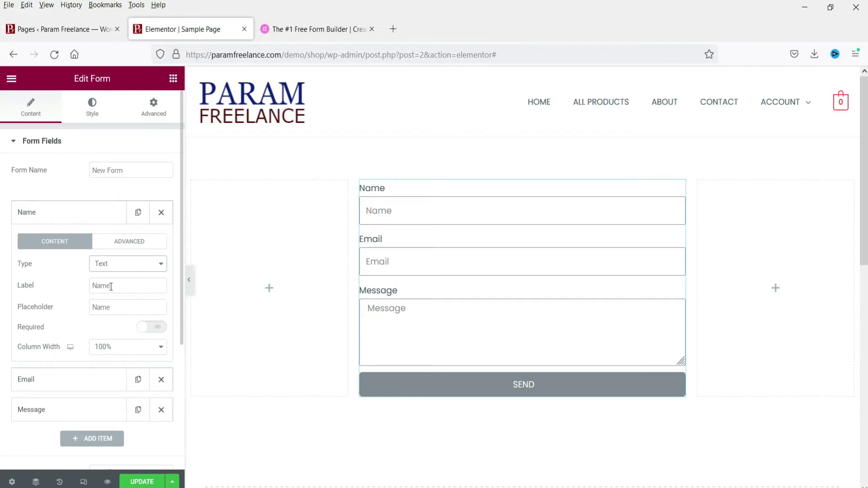
pyautogui.doubleClick(118, 286)
pyautogui.write('First Name')
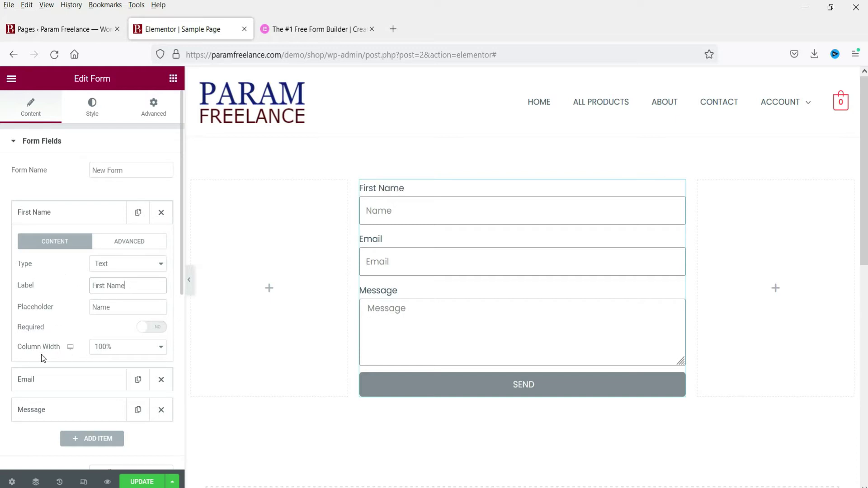
pyautogui.click(106, 355)
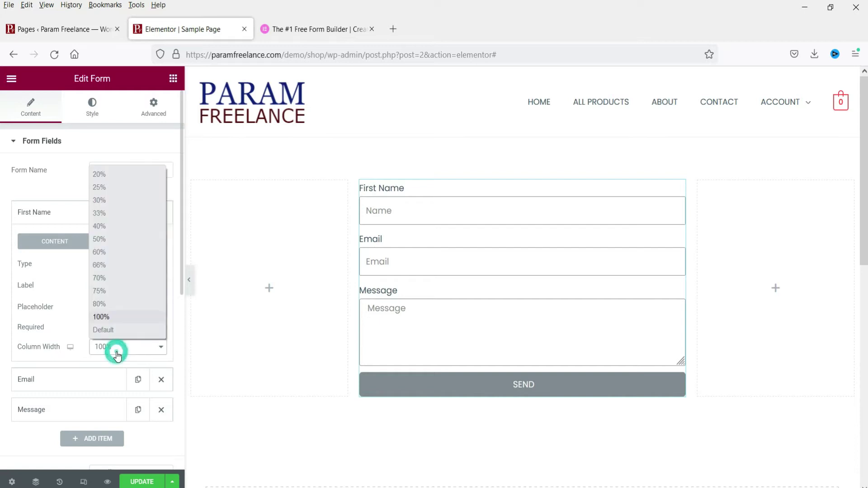
pyautogui.click(109, 239)
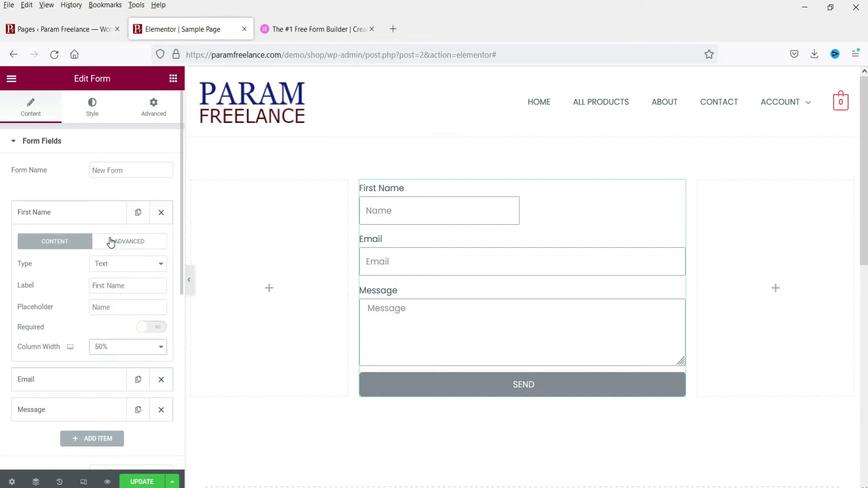
pyautogui.click(91, 216)
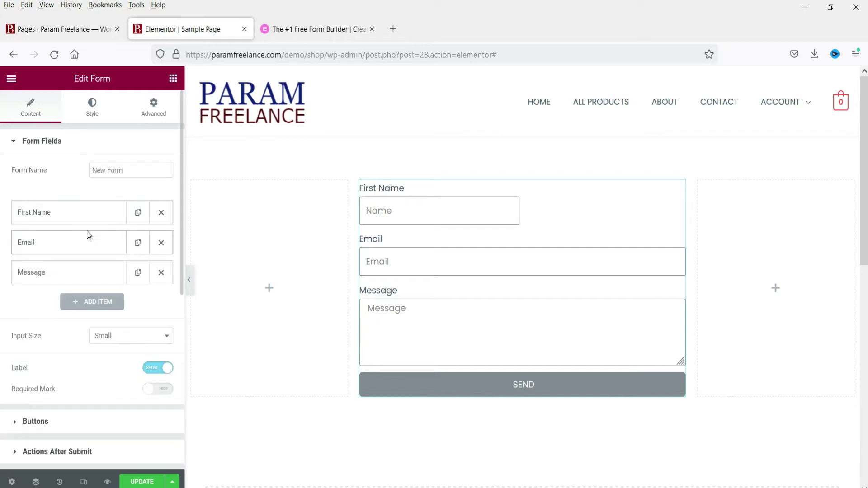
# Duplicate the First Name field and label the copy "Last Name"
pyautogui.click(138, 213)
pyautogui.click(60, 242)
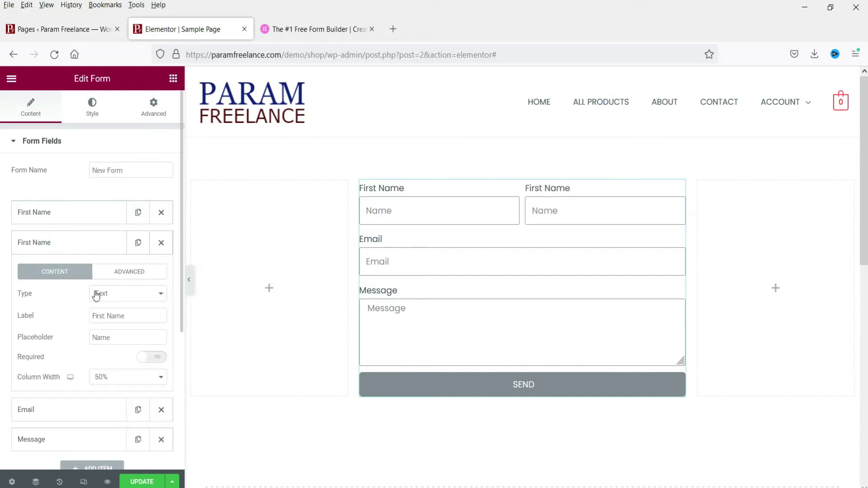
pyautogui.doubleClick(108, 315)
pyautogui.write('Last Nam')
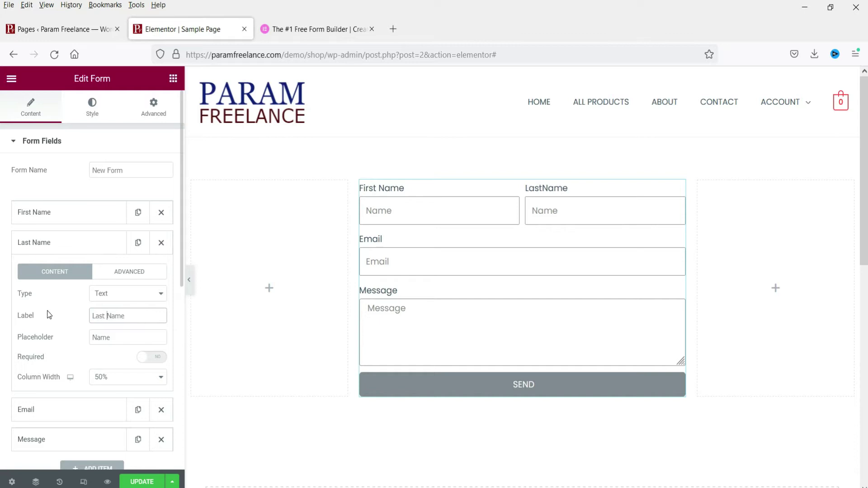
pyautogui.write('e')
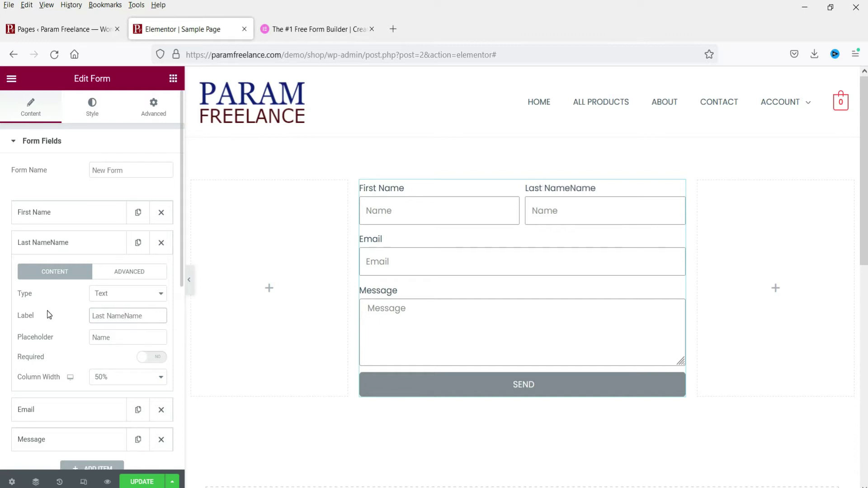
pyautogui.press('Delete')
pyautogui.press('Delete')
pyautogui.press('Delete')
pyautogui.press('Delete')
# Copy the label text "Last Name" into the placeholder of the same field
pyautogui.tripleClick(139, 317)
pyautogui.hotkey('ctrl', 'c')
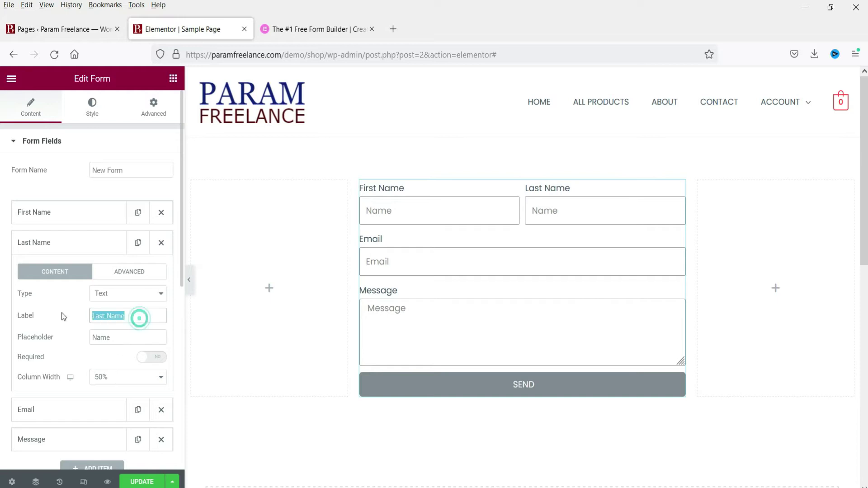
pyautogui.doubleClick(123, 337)
pyautogui.hotkey('ctrl', 'v')
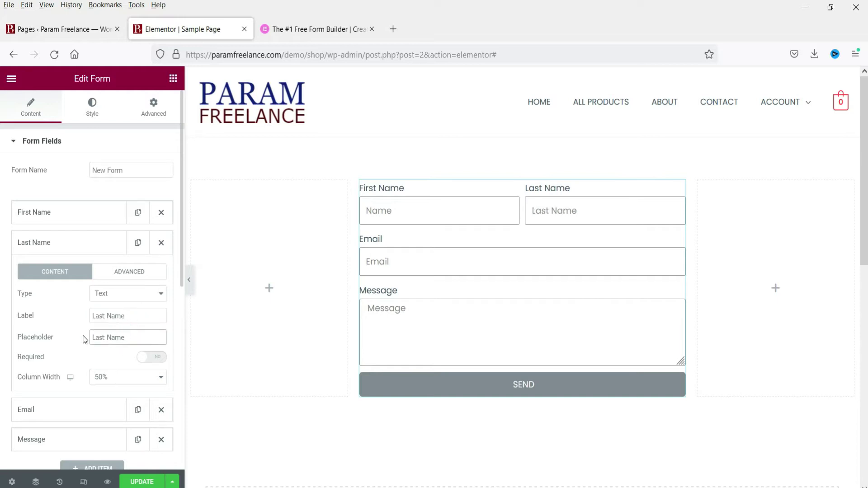
# Set the First Name field's placeholder to "First Name" and collapse its settings
pyautogui.click(68, 212)
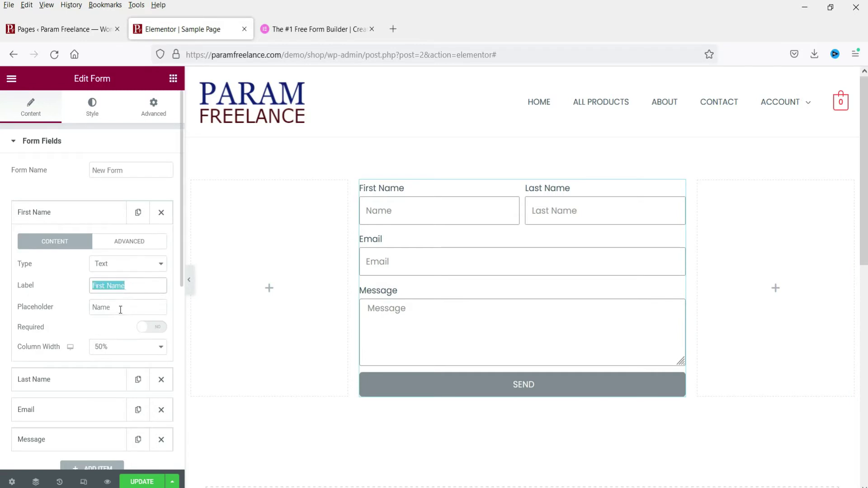
pyautogui.doubleClick(131, 308)
pyautogui.write('First Name')
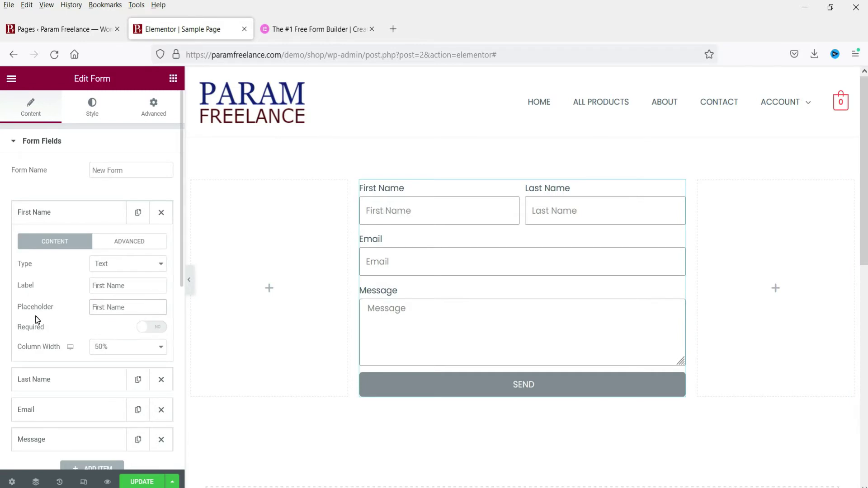
pyautogui.click(61, 217)
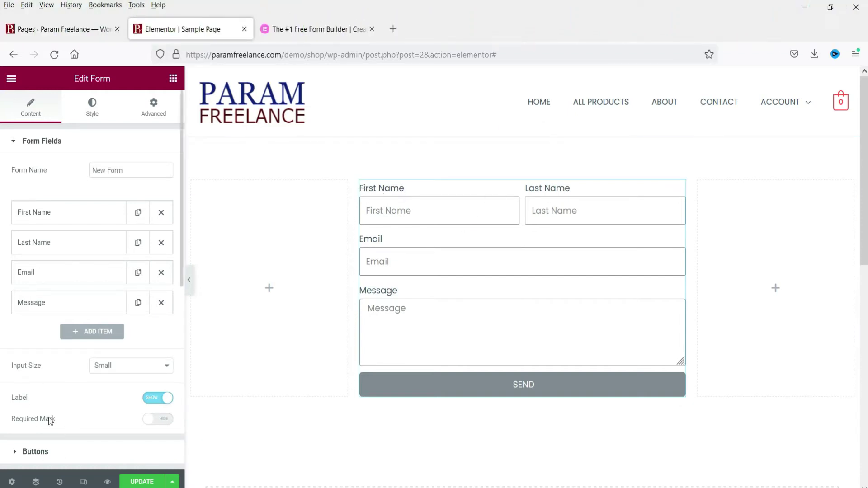
# Try hiding the form's field labels, and turn them back on
pyautogui.click(152, 400)
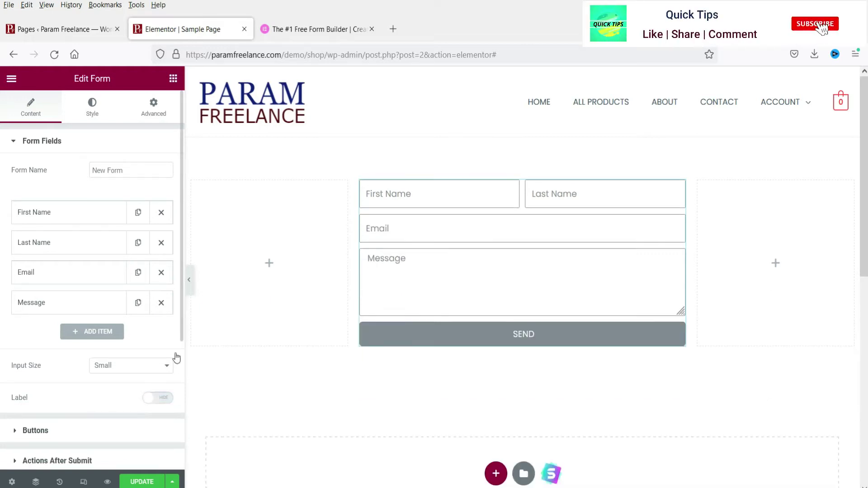
pyautogui.click(160, 399)
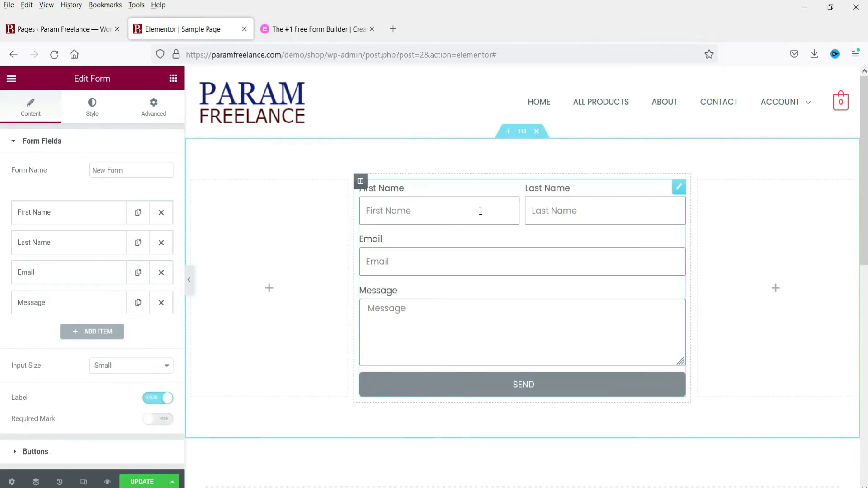
# Add a new form field of type Tel and label it "Phone Number"
pyautogui.click(39, 283)
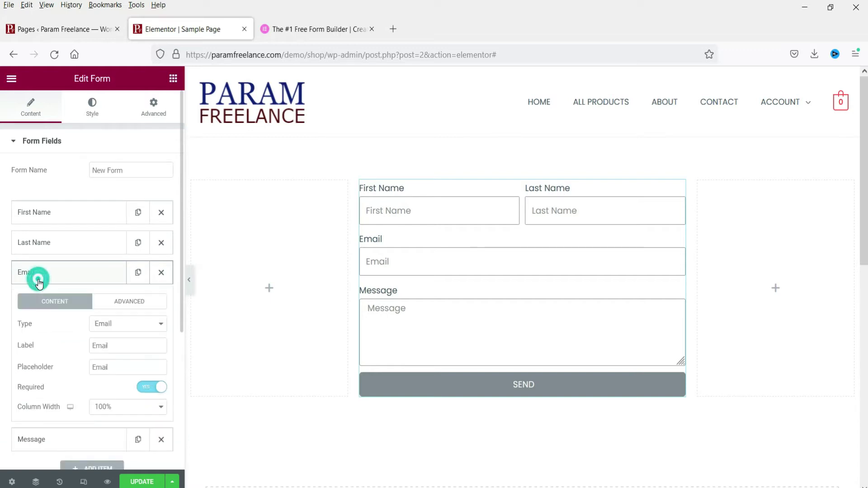
pyautogui.click(36, 278)
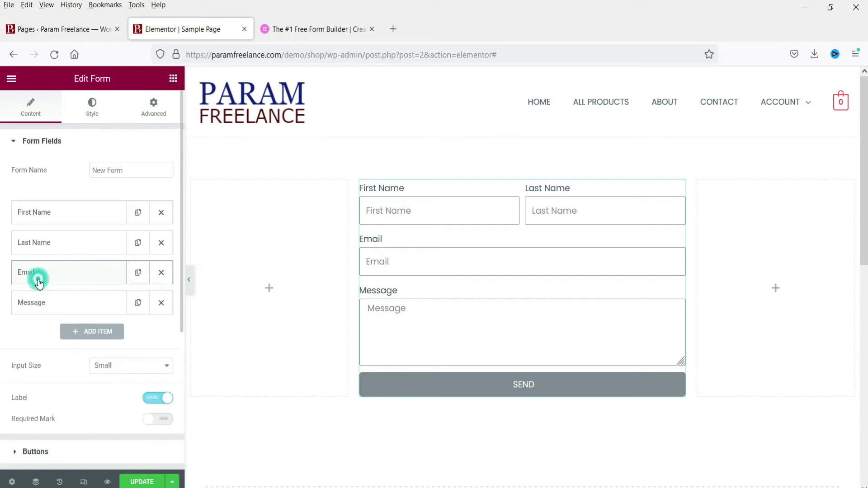
pyautogui.click(97, 338)
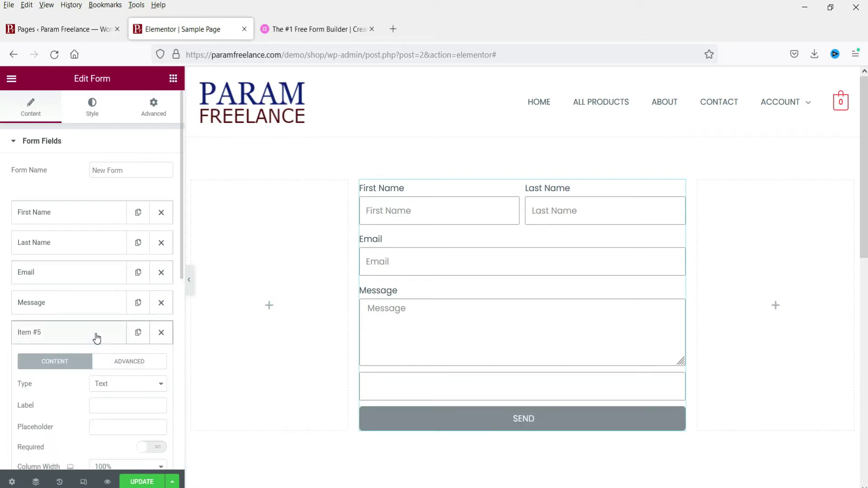
pyautogui.click(122, 393)
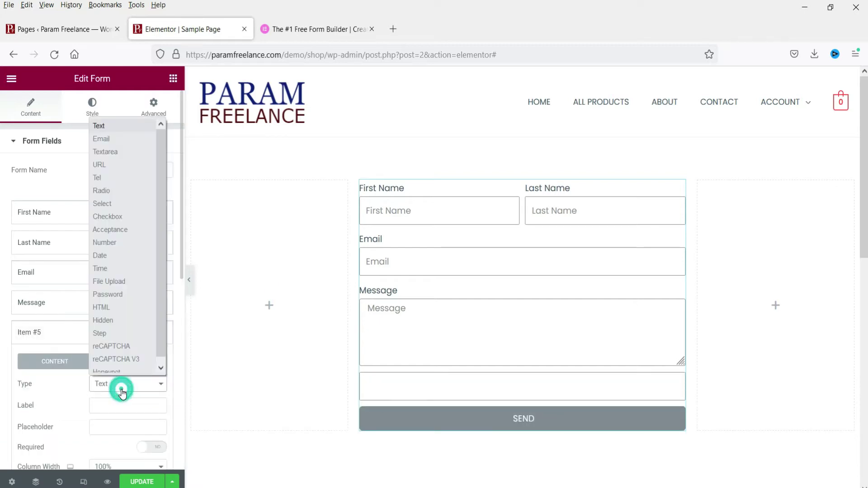
pyautogui.click(115, 175)
pyautogui.scroll(-2, 122, 373)
pyautogui.click(103, 349)
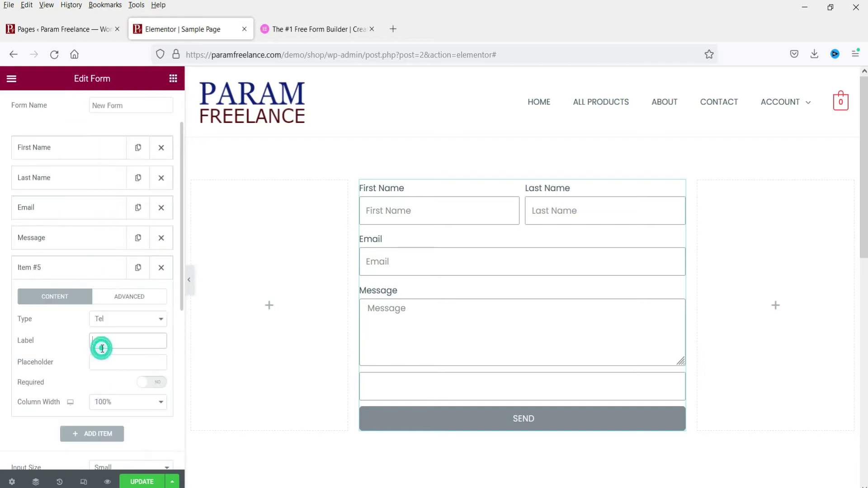
pyautogui.write('Phone')
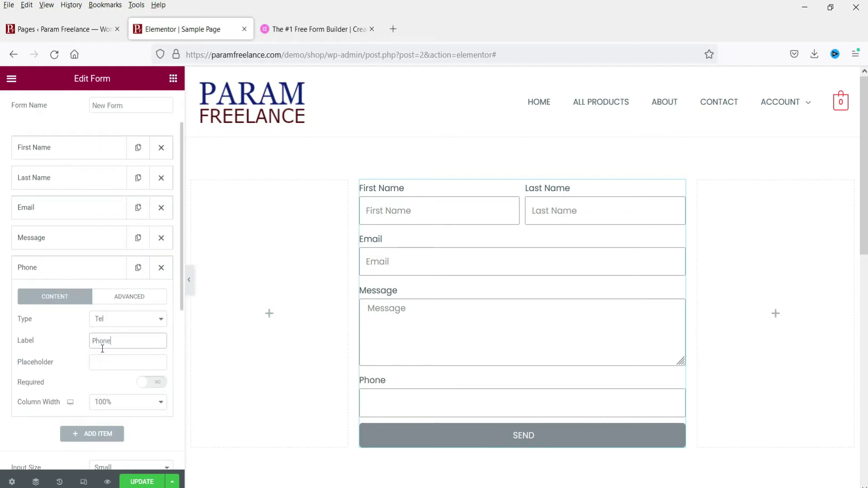
pyautogui.write(' Number')
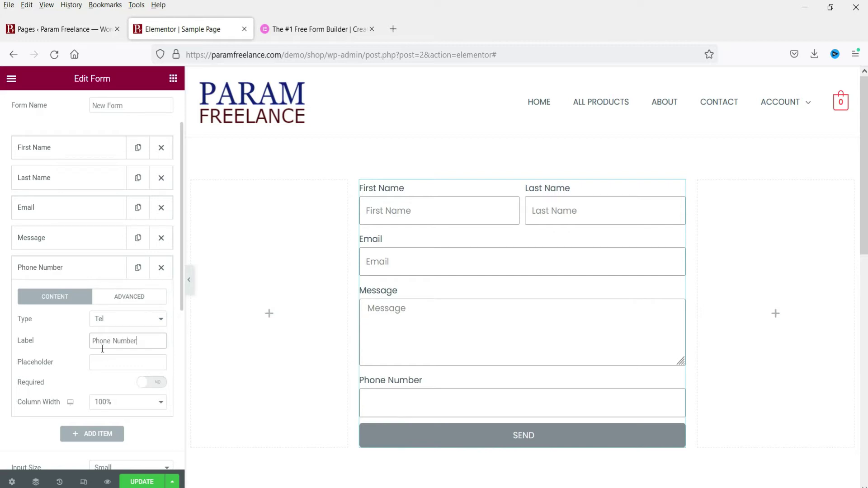
# Copy the label "Phone Number" into the same field's placeholder and make the field required
pyautogui.hotkey('ctrl', 'a')
pyautogui.hotkey('ctrl', 'c')
pyautogui.click(105, 363)
pyautogui.hotkey('ctrl', 'v')
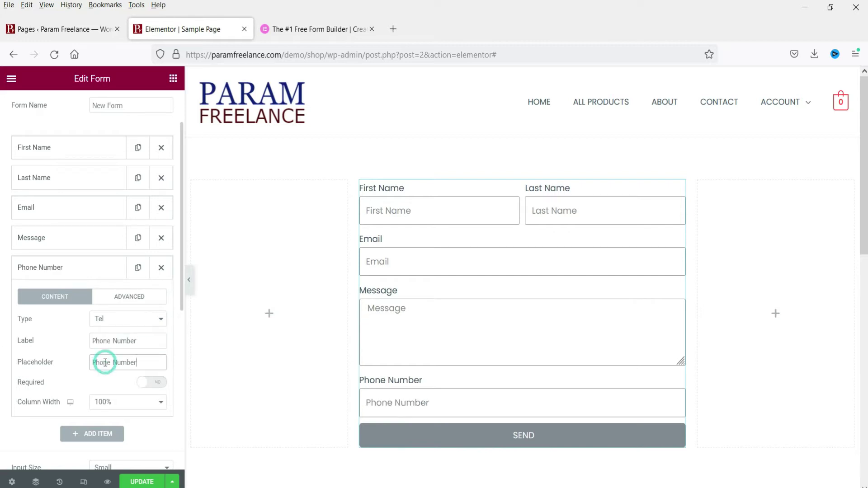
pyautogui.click(154, 384)
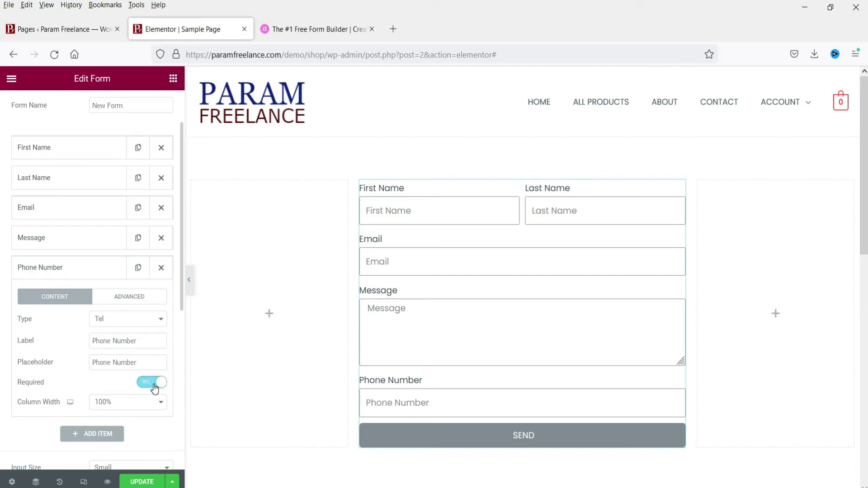
# Collapse the Phone Number field's settings and move the field above Message in the field list
pyautogui.moveTo(434, 399)
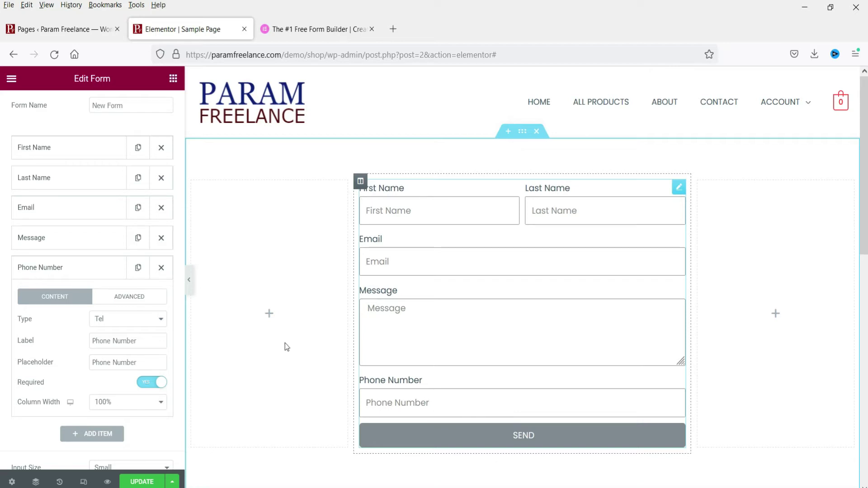
pyautogui.click(44, 276)
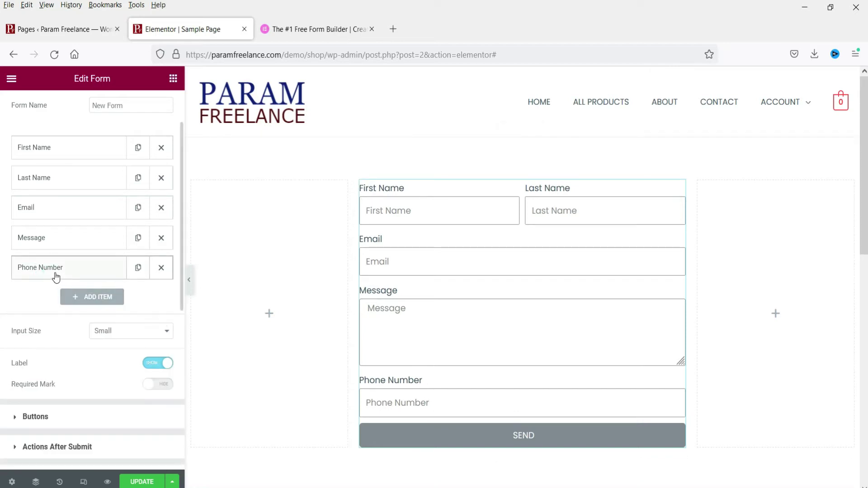
pyautogui.moveTo(36, 270); pyautogui.dragTo(45, 234)
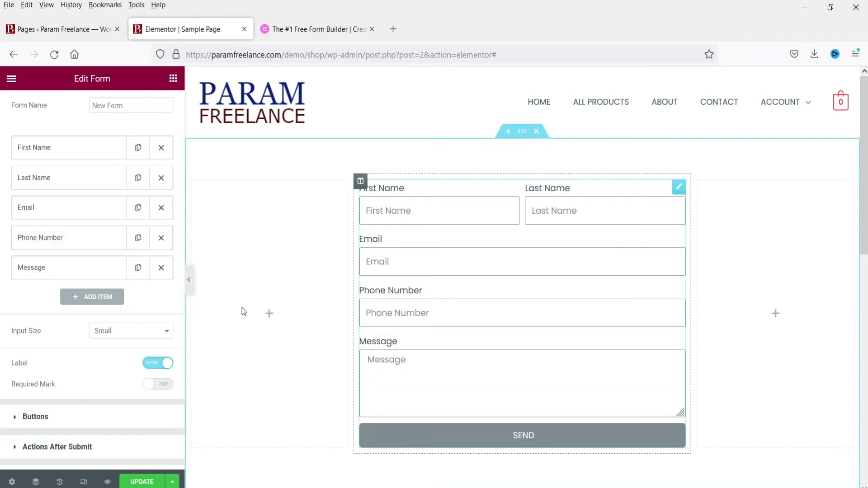
# Add another form field of type Select and label it "Favorite Color"
pyautogui.click(94, 299)
pyautogui.click(108, 350)
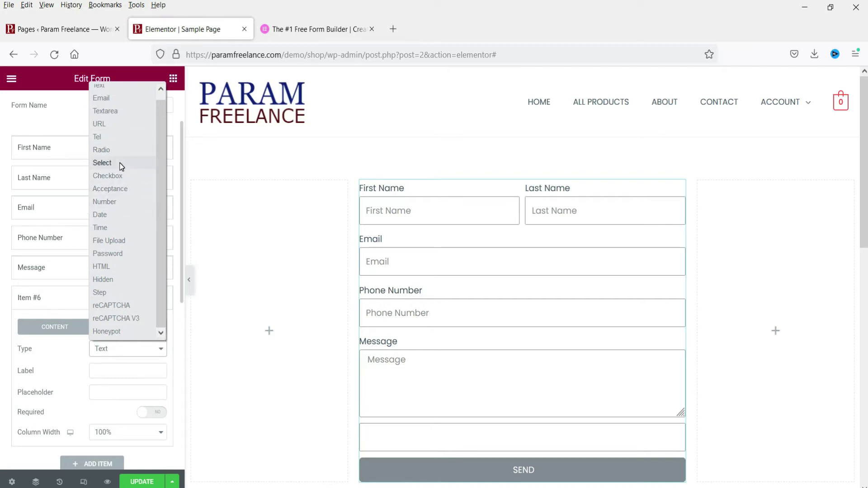
pyautogui.click(103, 163)
pyautogui.click(111, 370)
pyautogui.write('Favori')
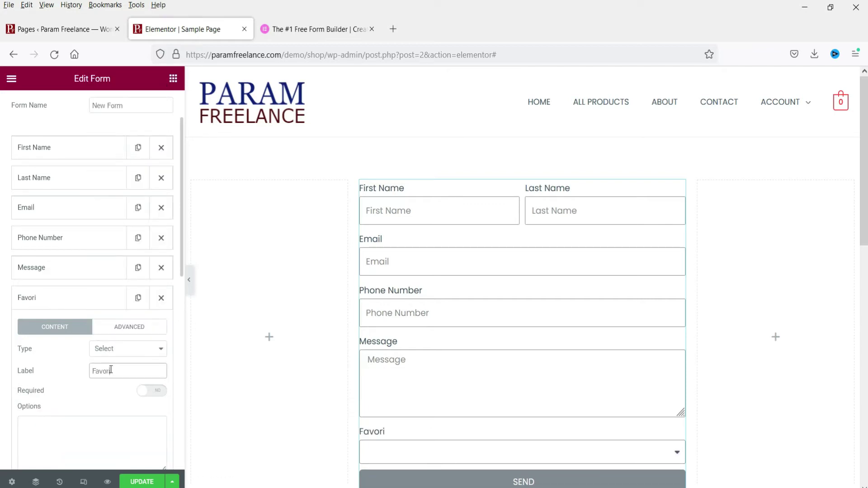
pyautogui.write('te Color')
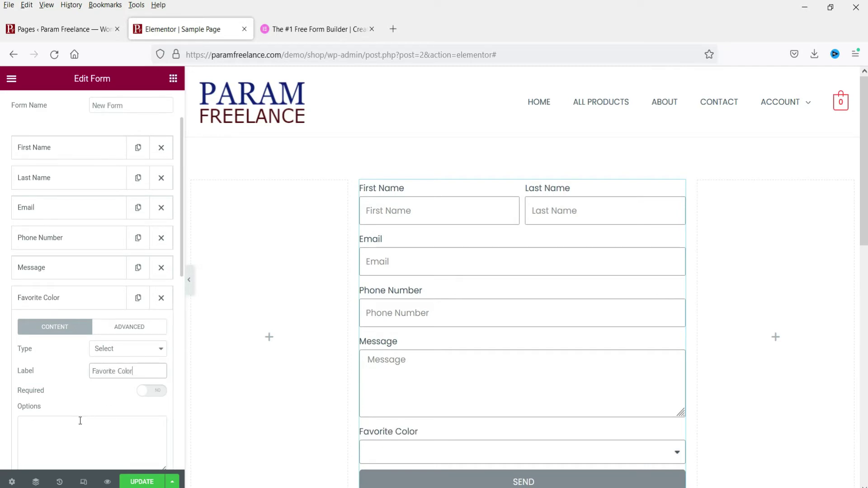
# Enter Red, Green, Yellow and Blue on separate lines as the Favorite Color field's options
pyautogui.scroll(-2, 80, 434)
pyautogui.click(55, 381)
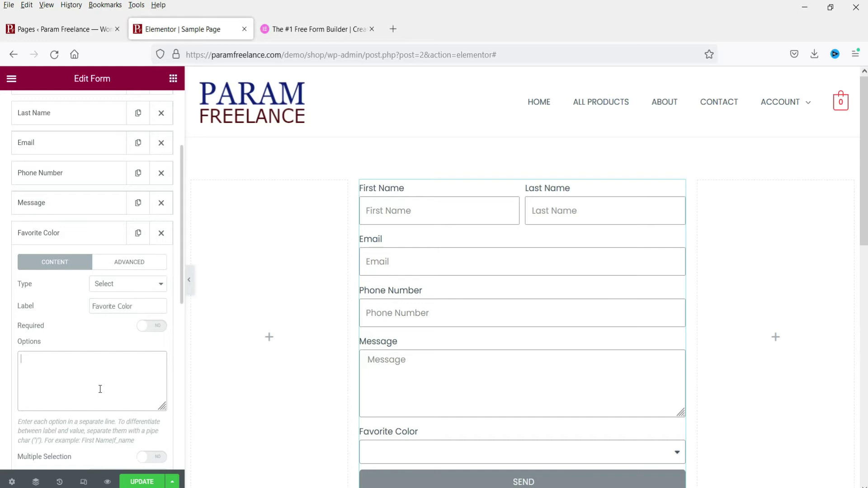
pyautogui.write('Red')
pyautogui.press('Return')
pyautogui.write('Green')
pyautogui.press('Return')
pyautogui.write('Yello')
pyautogui.press('Return')
pyautogui.write('Blue')
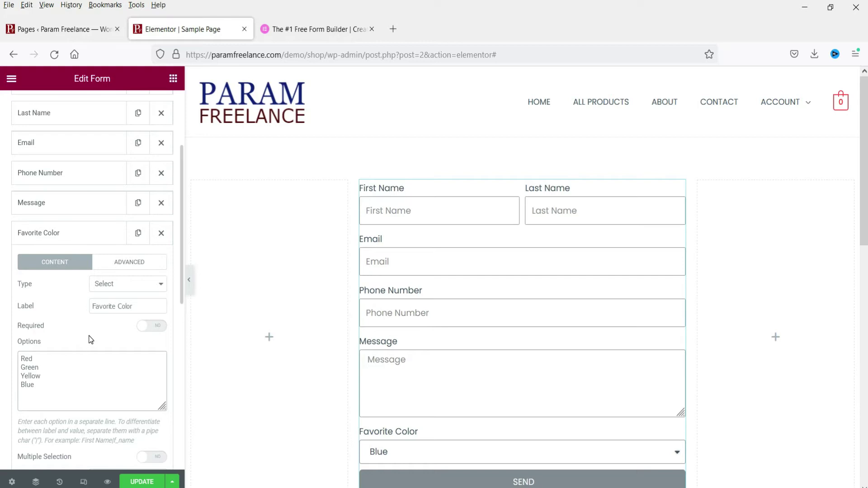
# Make the Favorite Color field required and move it above Message in the field list
pyautogui.click(155, 327)
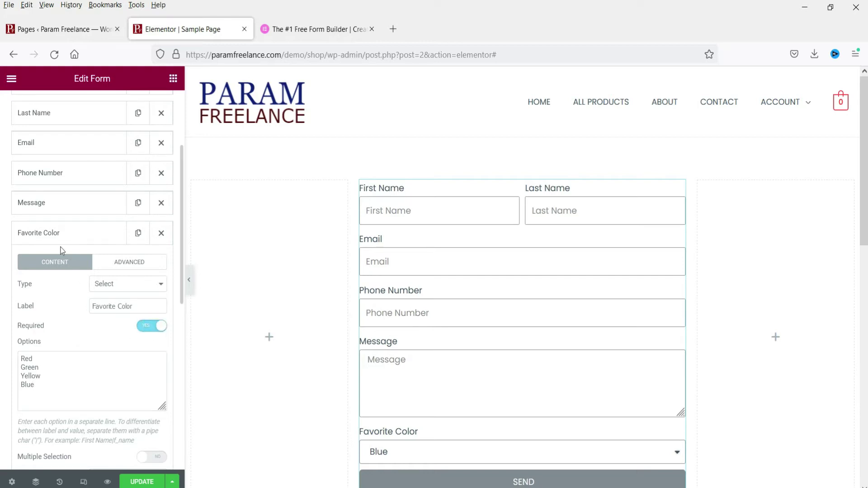
pyautogui.click(60, 234)
pyautogui.moveTo(48, 240); pyautogui.dragTo(54, 199)
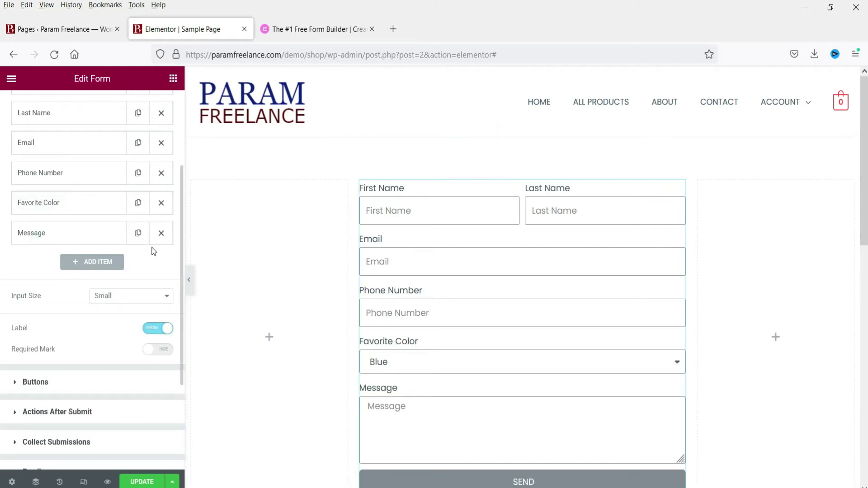
# Add another form field of type Checkbox and label it "Car Type"
pyautogui.scroll(-2, 457, 220)
pyautogui.click(486, 236)
pyautogui.click(488, 238)
pyautogui.click(488, 238)
pyautogui.click(488, 238)
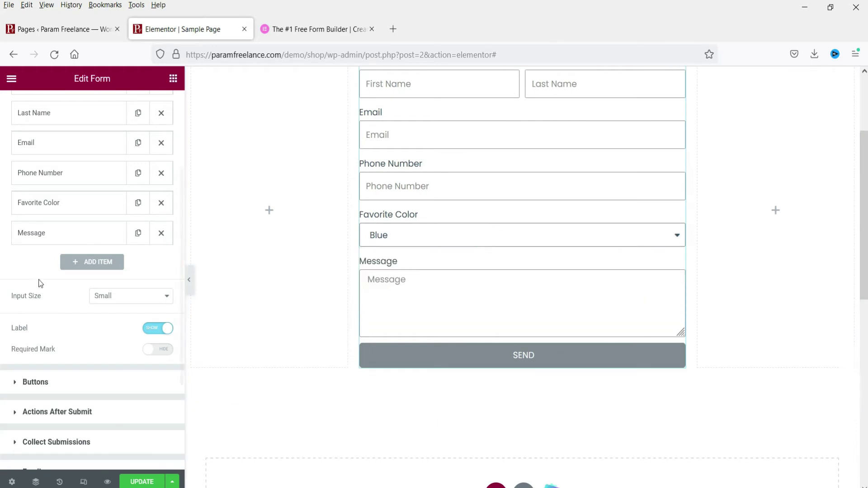
pyautogui.click(100, 263)
pyautogui.click(111, 314)
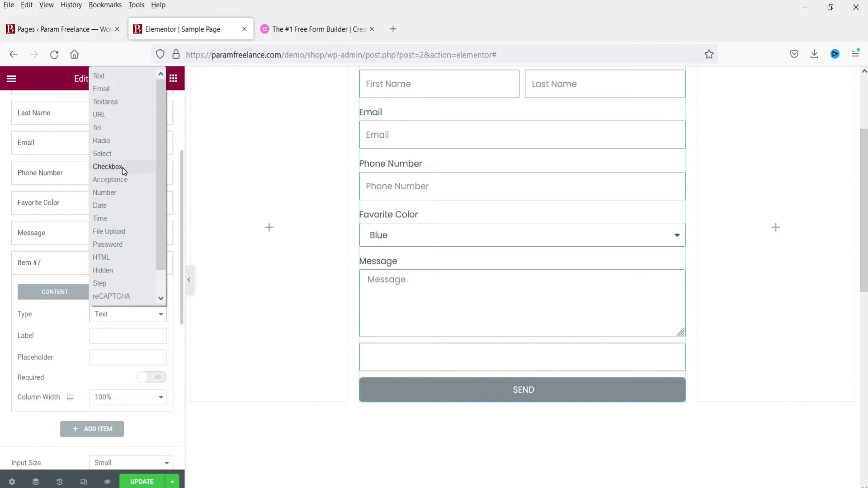
pyautogui.click(108, 166)
pyautogui.click(119, 335)
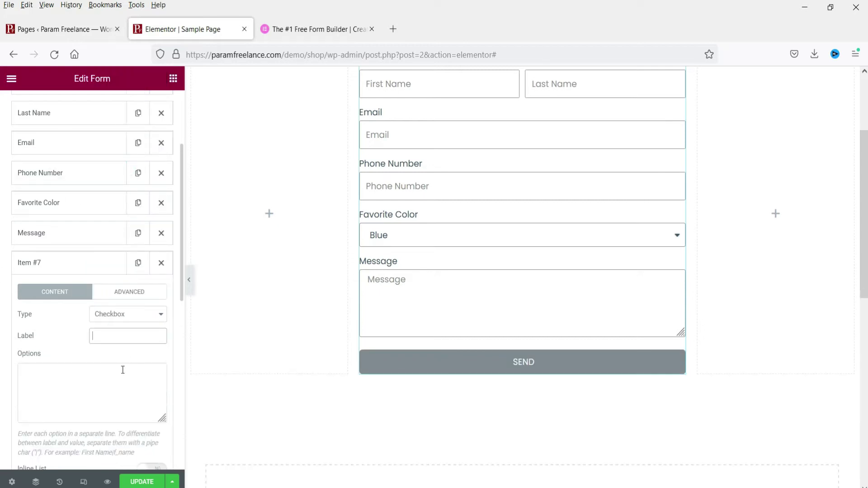
pyautogui.write('Car Type')
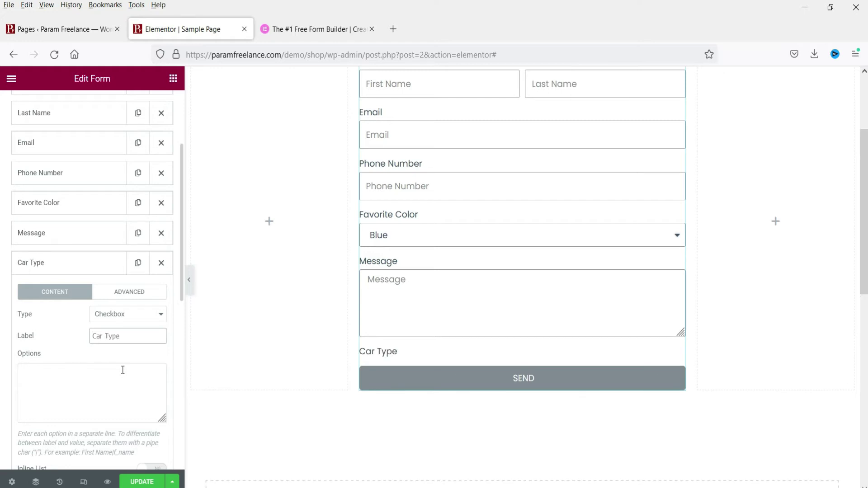
# Enter Bus, Car and Truck on separate lines as the Car Type field's options
pyautogui.click(122, 371)
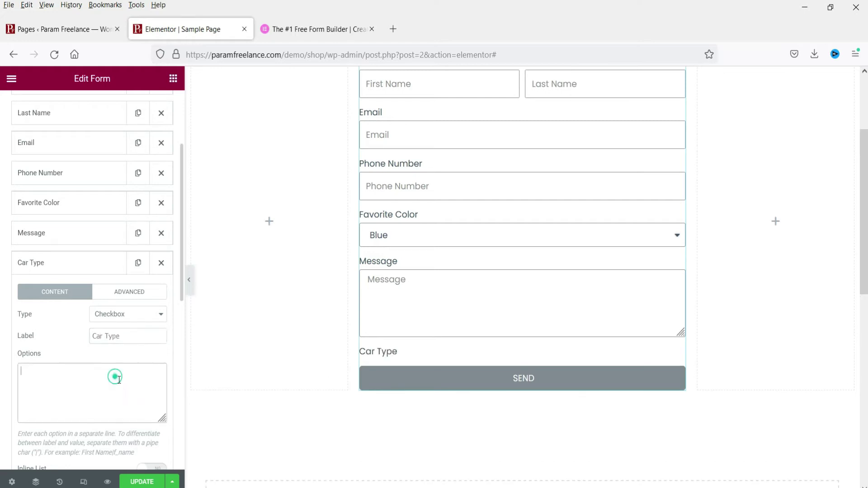
pyautogui.write('B')
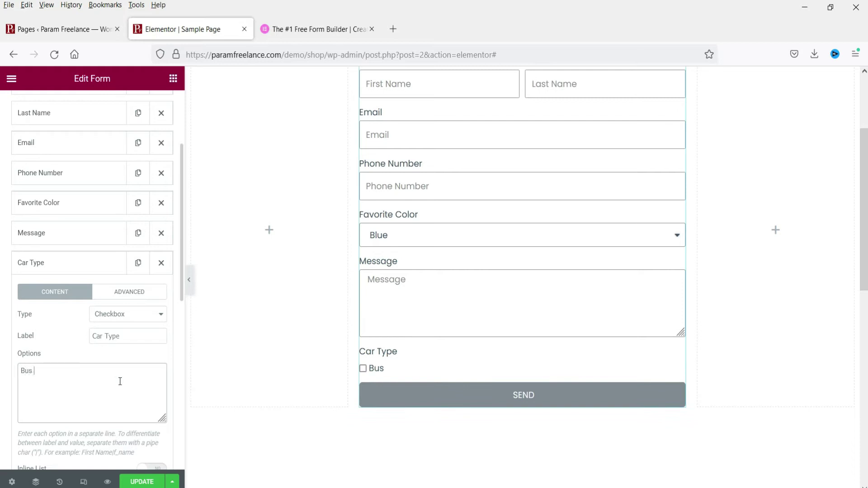
pyautogui.write('us')
pyautogui.press('Return')
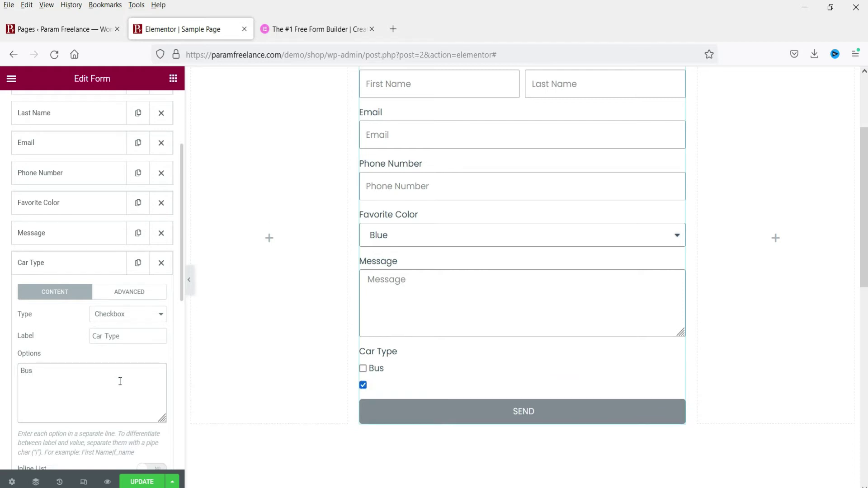
pyautogui.write('Car')
pyautogui.press('Return')
pyautogui.write('Truck')
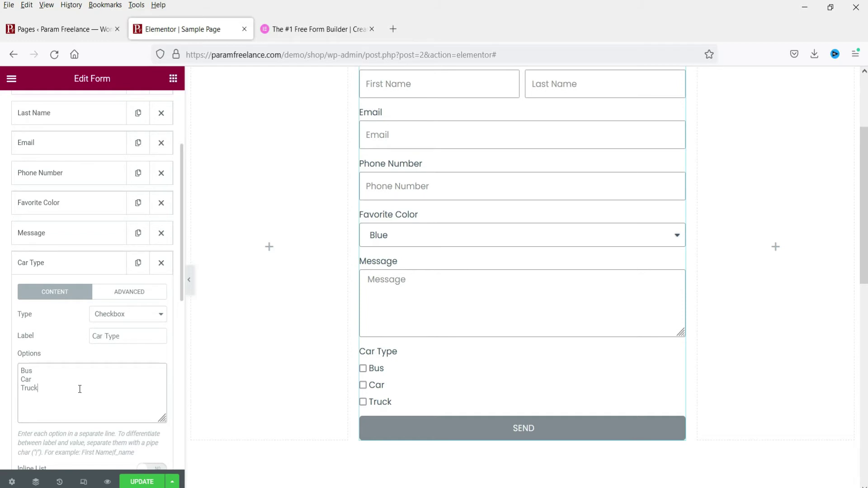
# Show the Car Type checkboxes as an inline list, comparing it with the stacked layout
pyautogui.scroll(-3, 80, 389)
pyautogui.scroll(2, 68, 362)
pyautogui.scroll(-3, 87, 343)
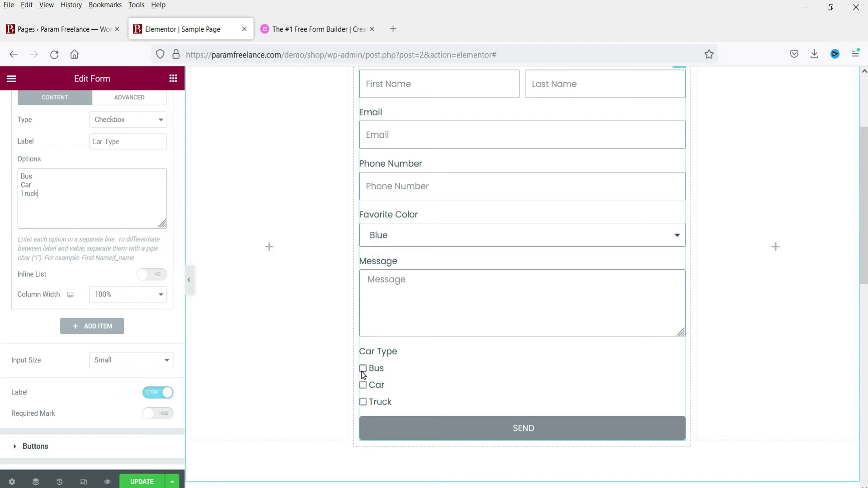
pyautogui.click(156, 274)
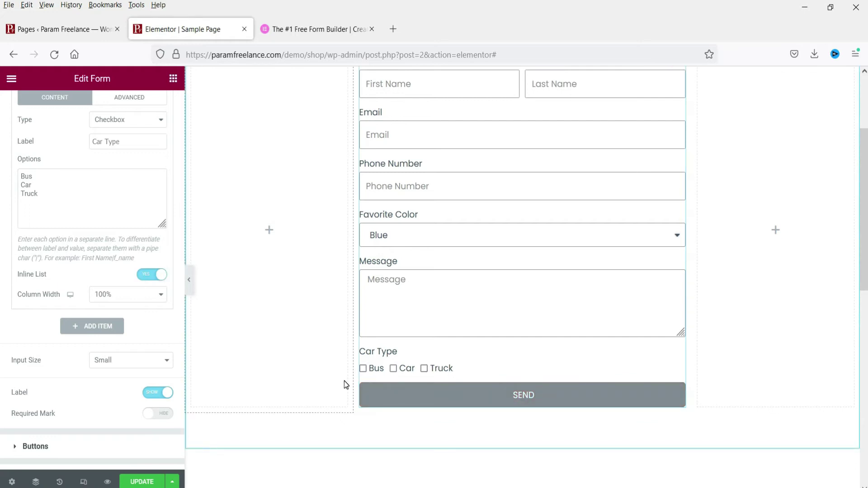
pyautogui.click(147, 280)
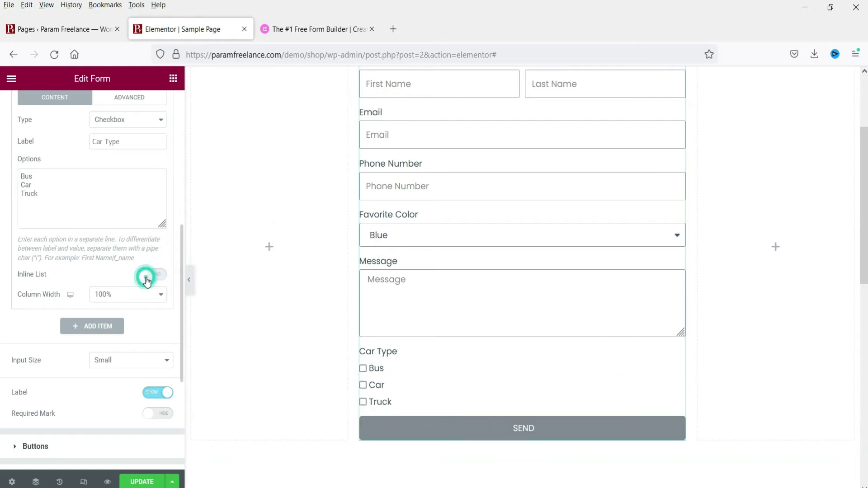
pyautogui.click(145, 278)
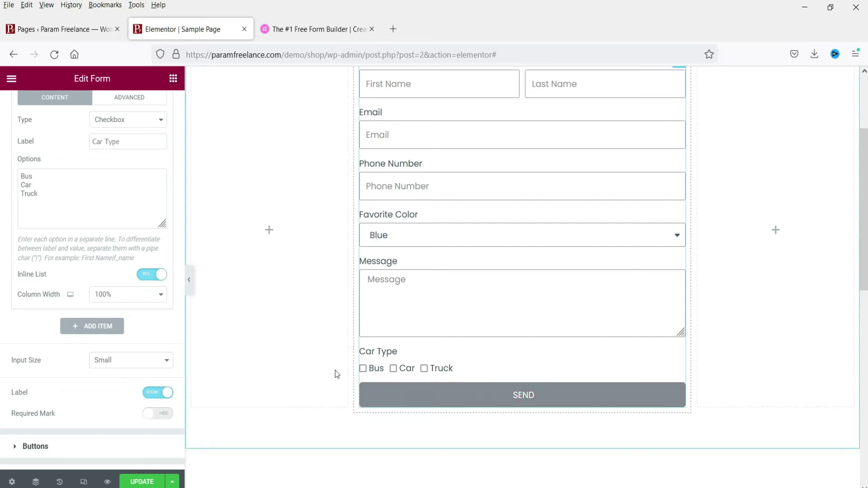
# Collapse the Car Type field's settings and move the field above Message in the field list
pyautogui.scroll(4, 90, 256)
pyautogui.click(55, 262)
pyautogui.moveTo(55, 261); pyautogui.dragTo(59, 236)
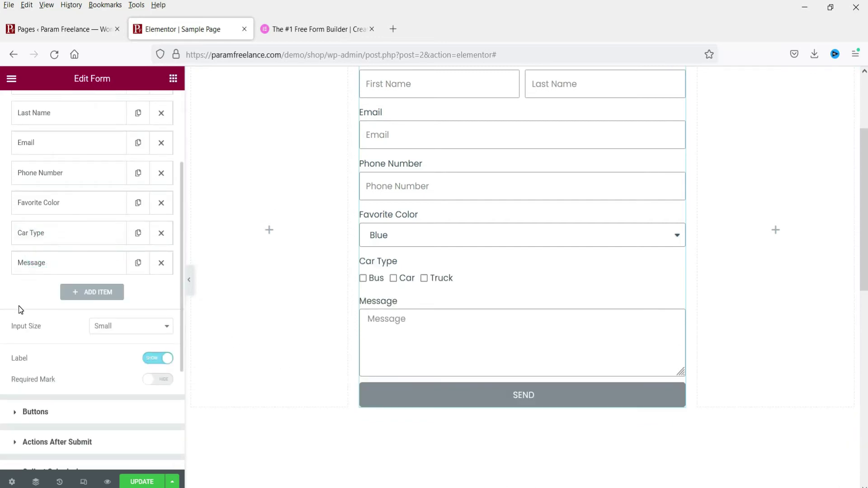
# Add another form field of type Date, labelled "Date" with the placeholder "Select Date"
pyautogui.click(101, 292)
pyautogui.click(110, 344)
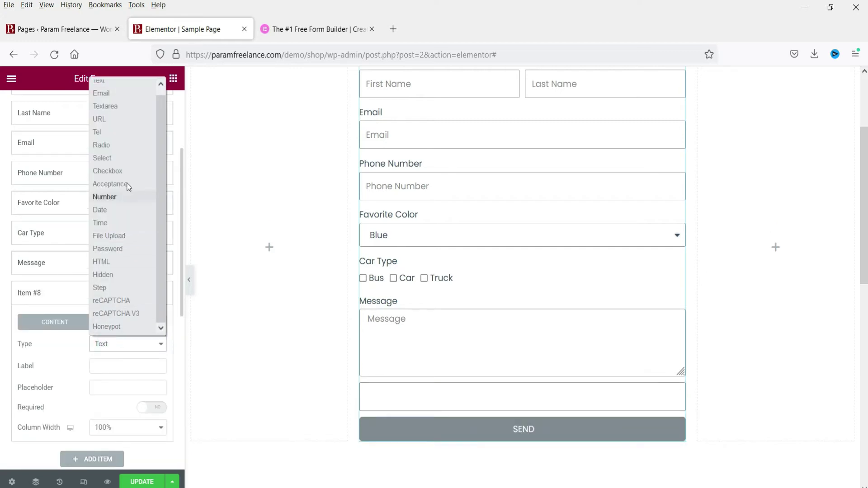
pyautogui.click(110, 211)
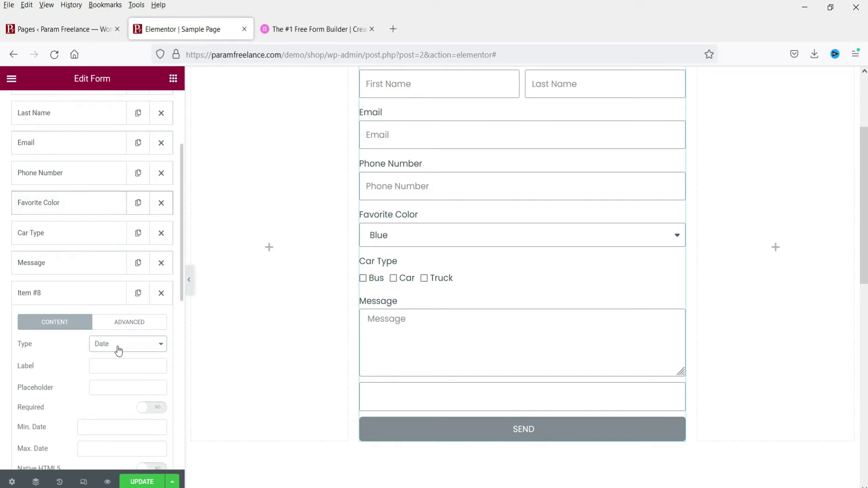
pyautogui.click(104, 366)
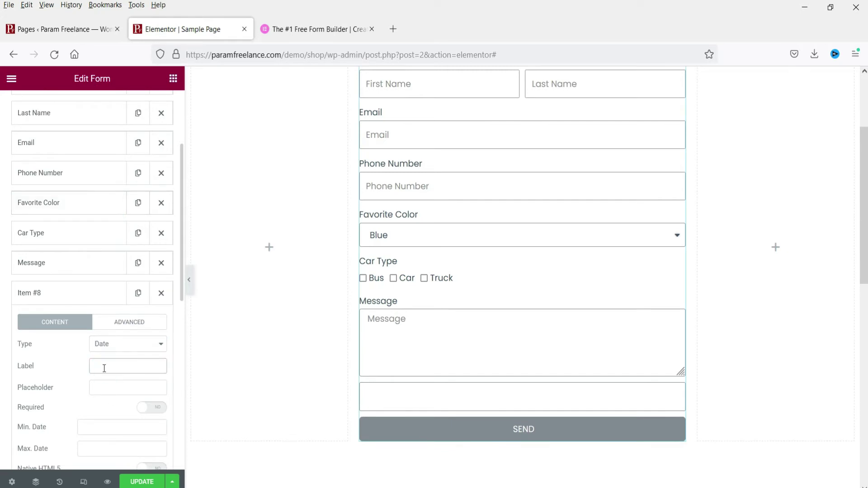
pyautogui.write('Date')
pyautogui.click(117, 388)
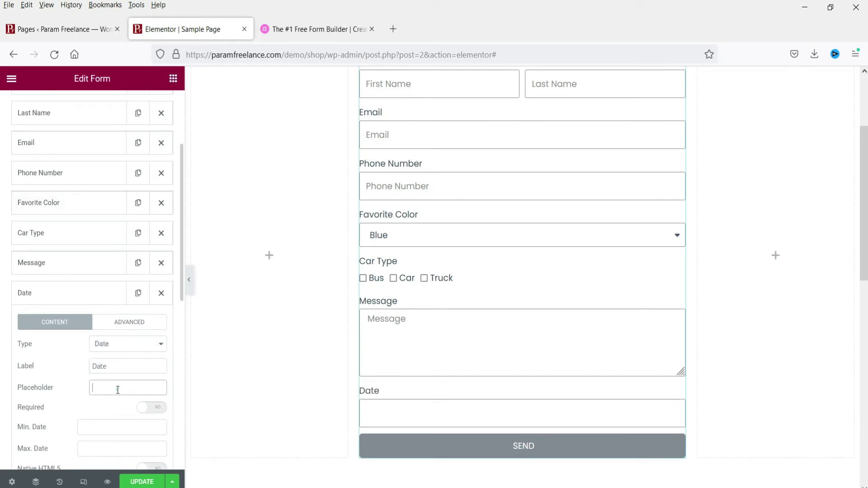
pyautogui.write('Select Date')
# Make the Date field required and look at its minimum and maximum date calendars without choosing a limit
pyautogui.scroll(-3, 127, 367)
pyautogui.click(155, 278)
pyautogui.click(89, 300)
pyautogui.click(89, 298)
pyautogui.click(58, 321)
pyautogui.click(110, 322)
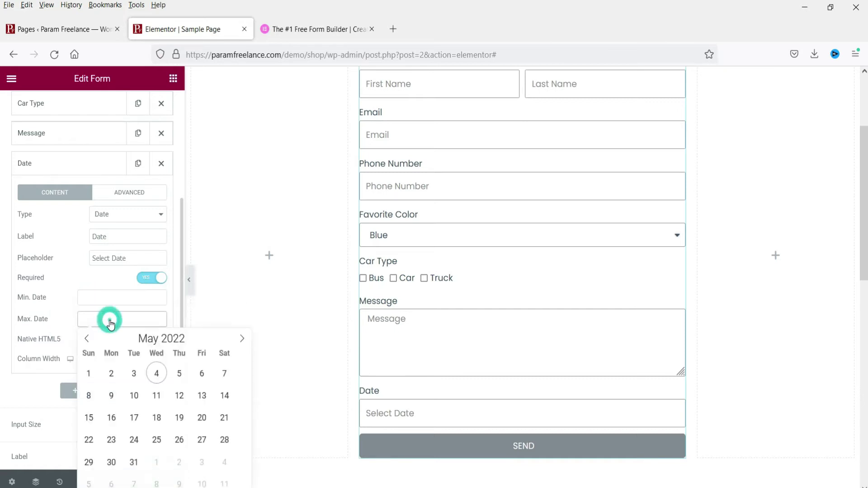
pyautogui.click(44, 328)
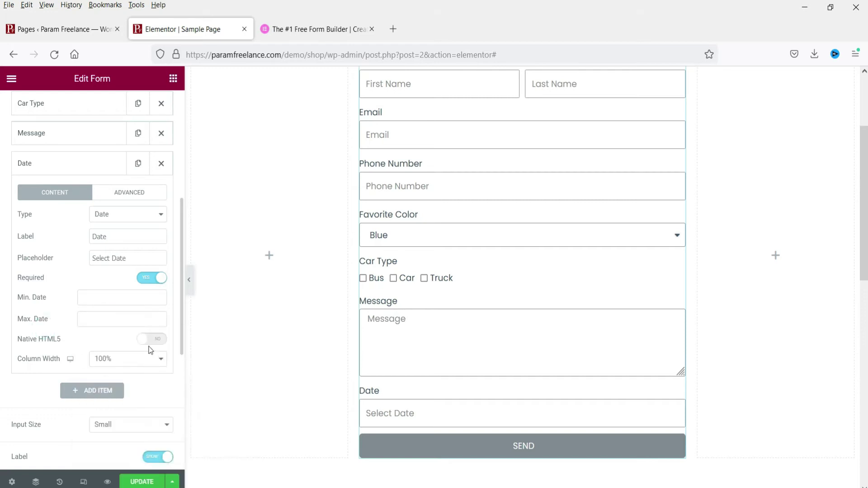
pyautogui.scroll(-2, 73, 335)
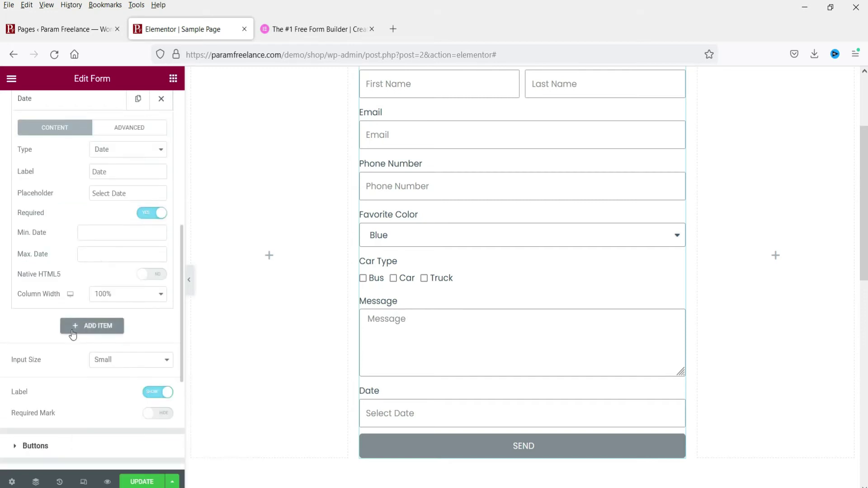
# Collapse and move the Date field above Message, and try its calendar in the form preview by picking May 12, 2022
pyautogui.scroll(6, 44, 276)
pyautogui.click(41, 292)
pyautogui.moveTo(45, 297); pyautogui.dragTo(83, 261)
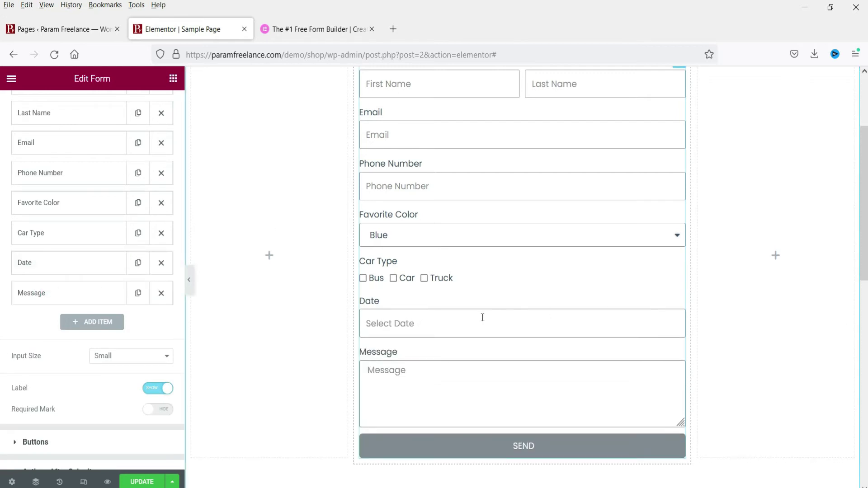
pyautogui.click(453, 322)
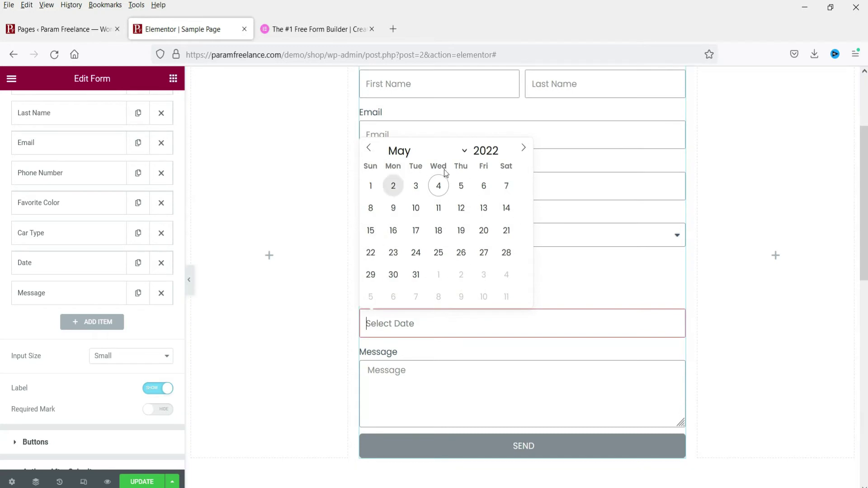
pyautogui.click(461, 209)
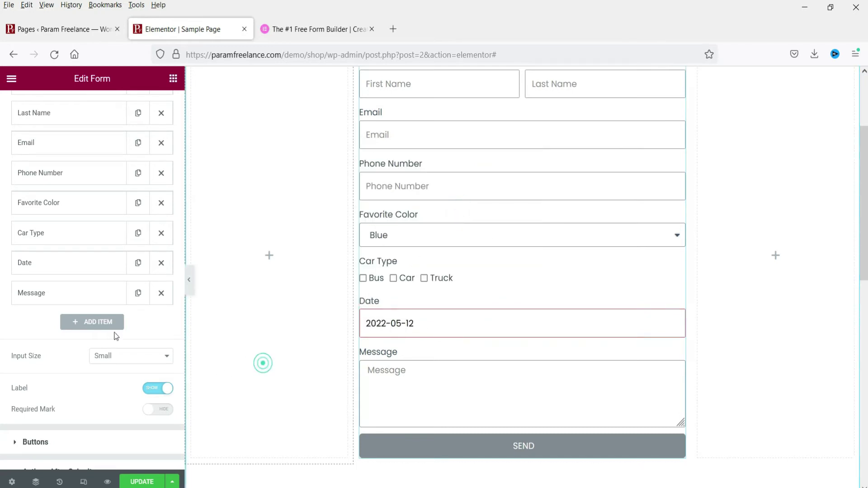
# Add another form field of type File Upload and label it "Upload File"
pyautogui.click(101, 324)
pyautogui.scroll(-3, 103, 326)
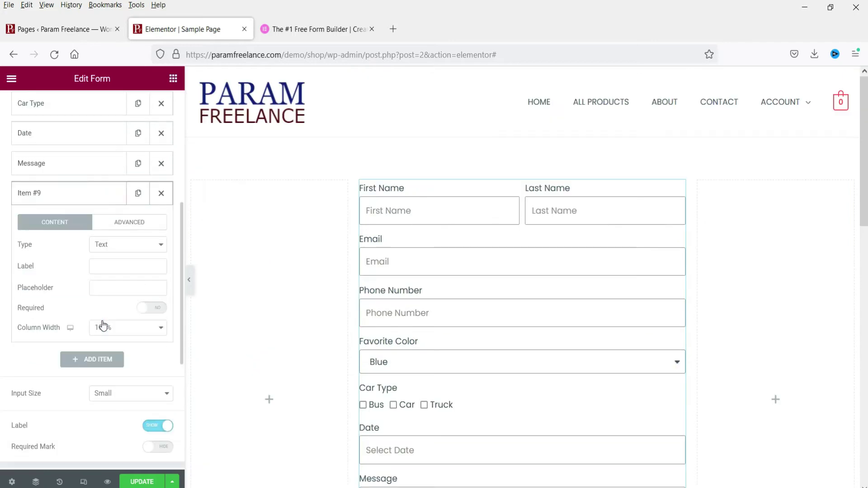
pyautogui.click(109, 254)
pyautogui.scroll(-1, 132, 330)
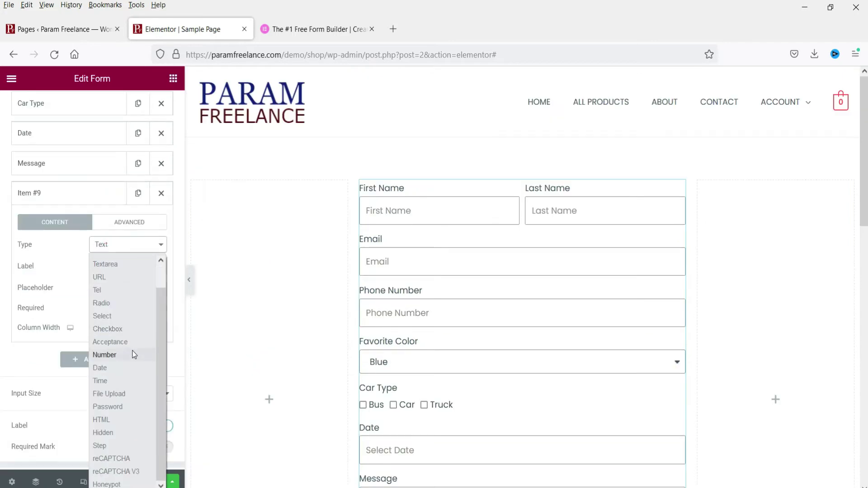
pyautogui.click(108, 394)
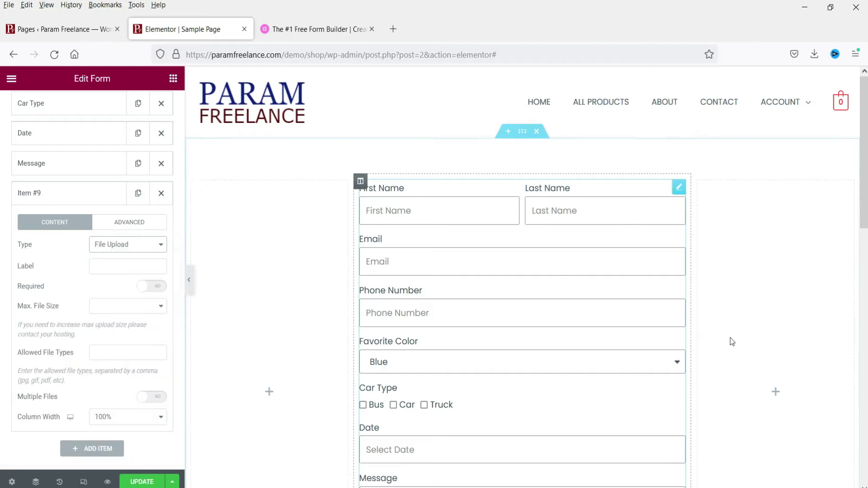
pyautogui.scroll(-3, 710, 335)
pyautogui.click(110, 267)
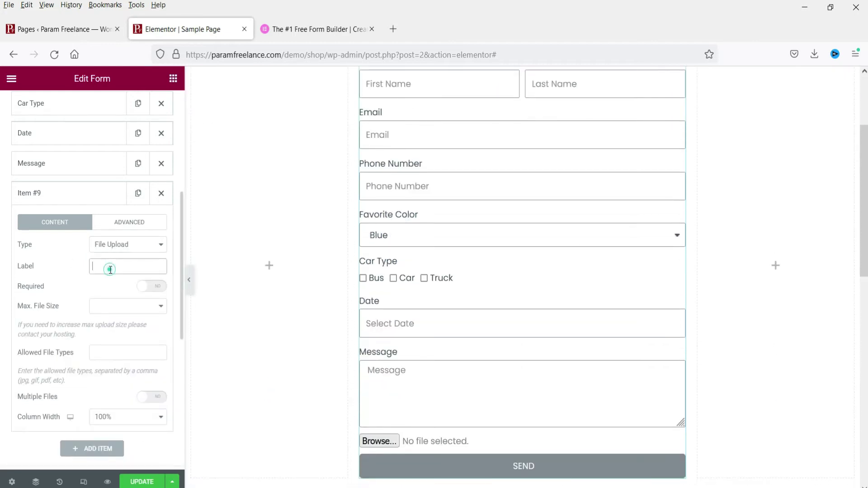
pyautogui.write('Upload File')
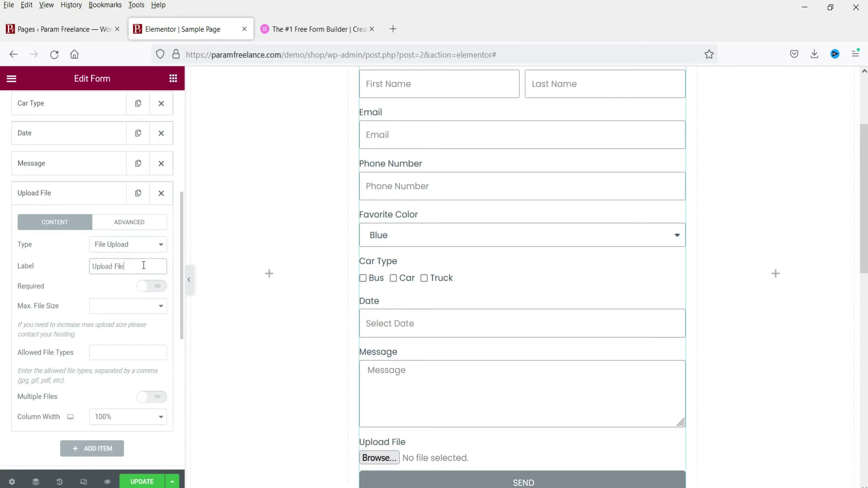
pyautogui.hotkey('ctrl', 'a')
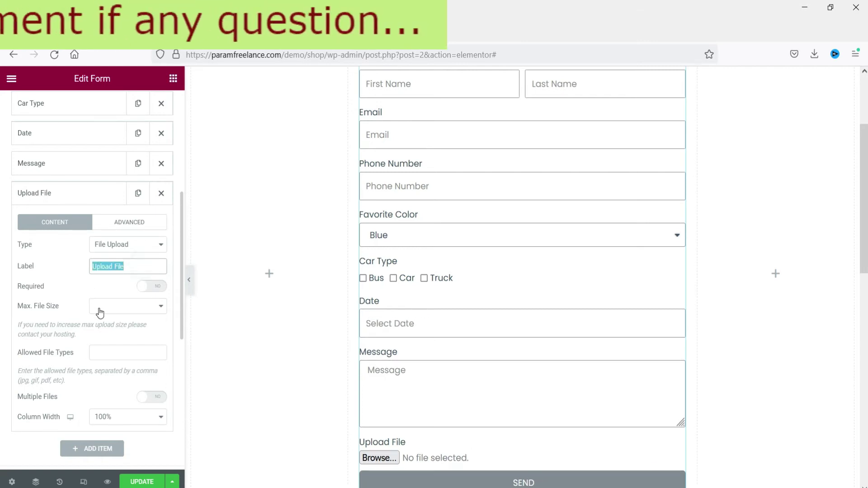
# Make the Upload File field required and limit its maximum file size to 5MB
pyautogui.click(151, 287)
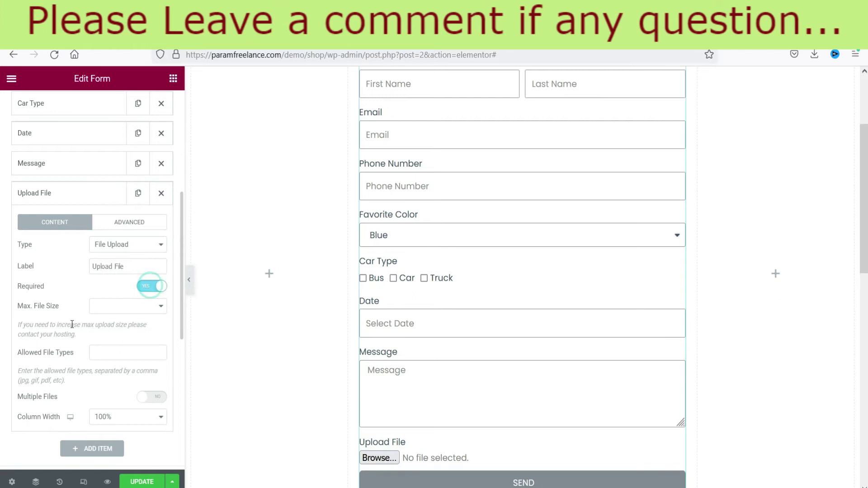
pyautogui.click(106, 312)
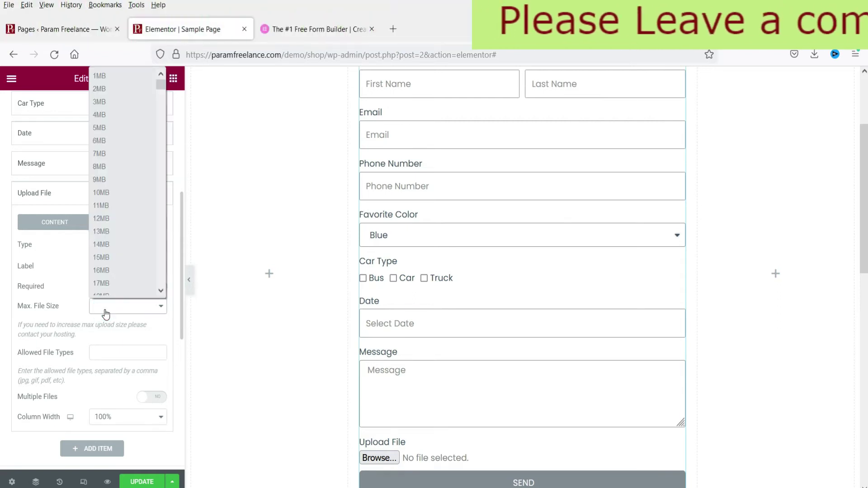
pyautogui.click(113, 129)
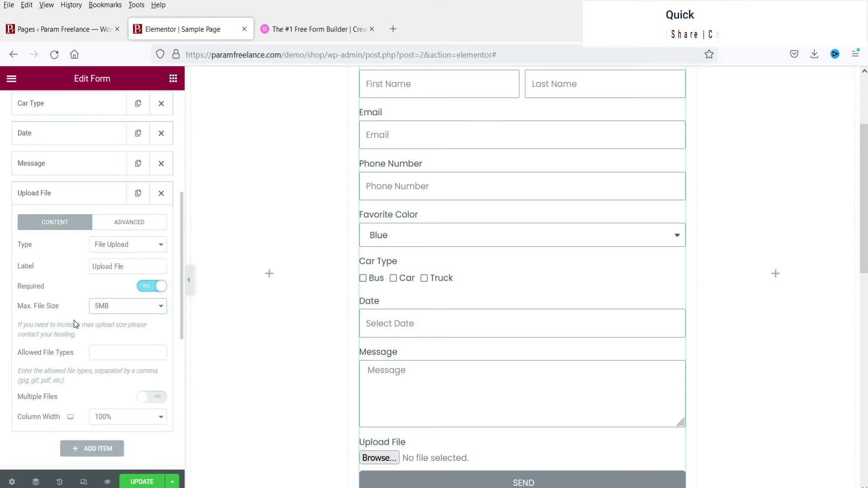
pyautogui.scroll(-2, 74, 323)
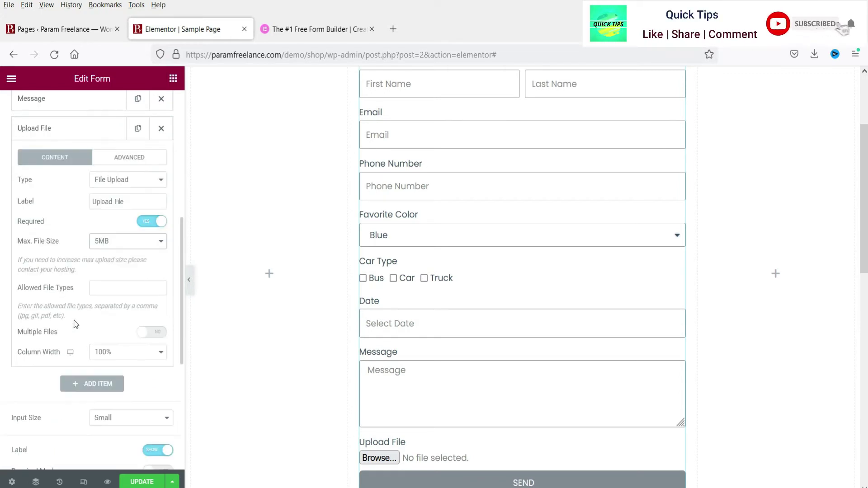
# Restrict the Upload File field's allowed file types to jpg,png,doc,pdf
pyautogui.click(118, 289)
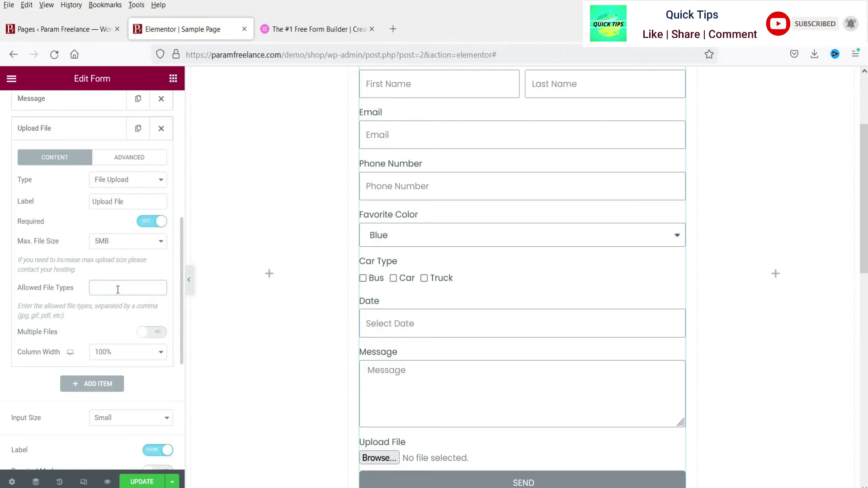
pyautogui.write('jpg')
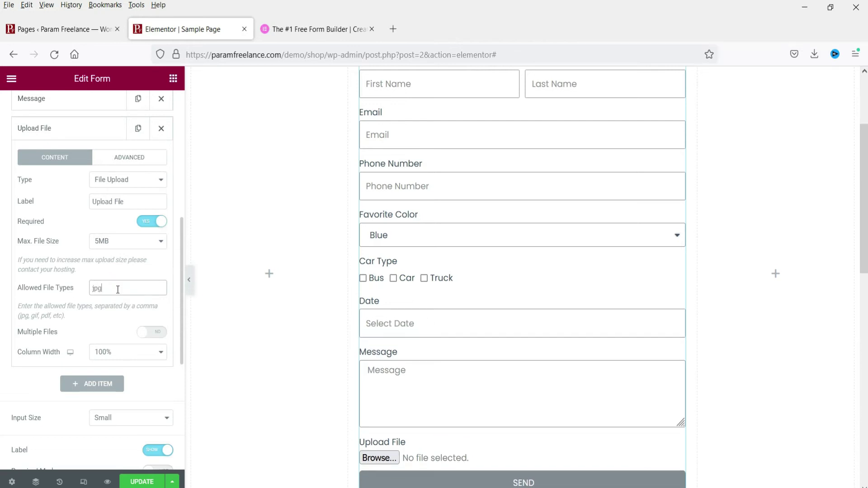
pyautogui.write(',png,')
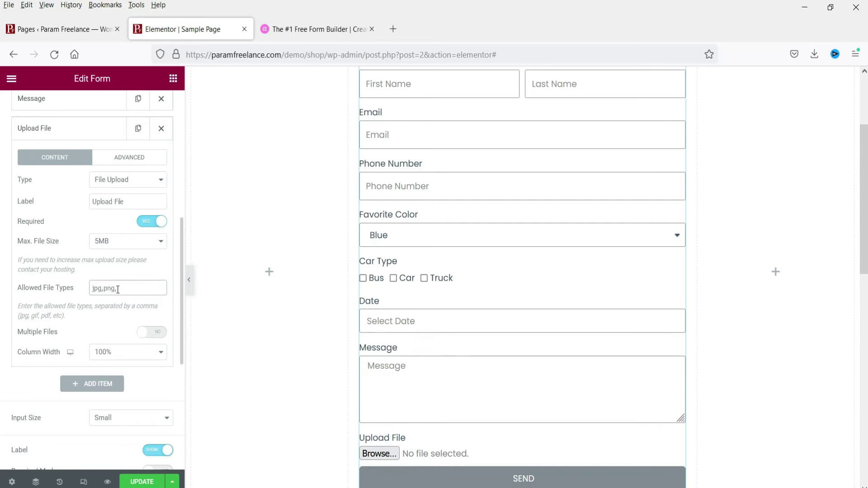
pyautogui.write('doc,pdf')
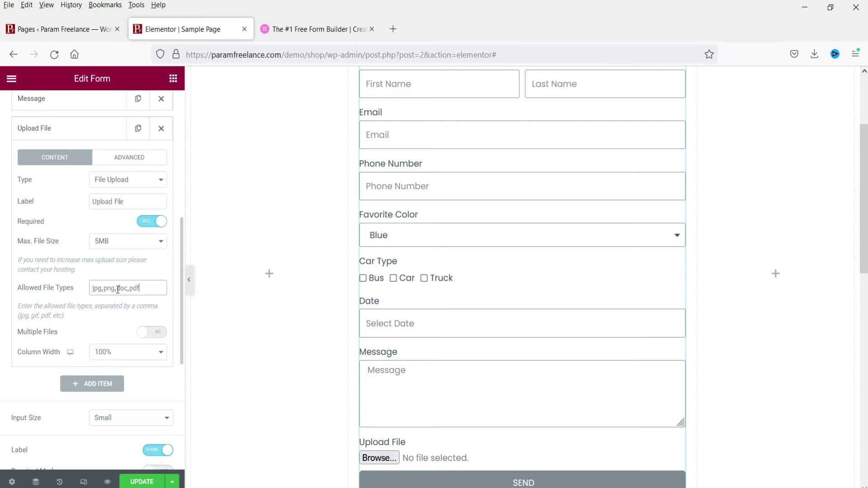
# Try allowing multiple files in the Upload File field with a maximum of 2, and switch multiple files back off
pyautogui.click(156, 341)
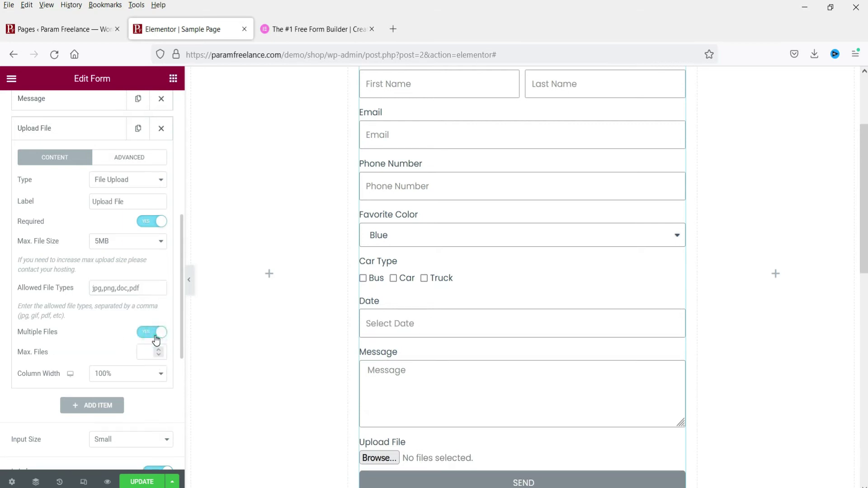
pyautogui.doubleClick(159, 350)
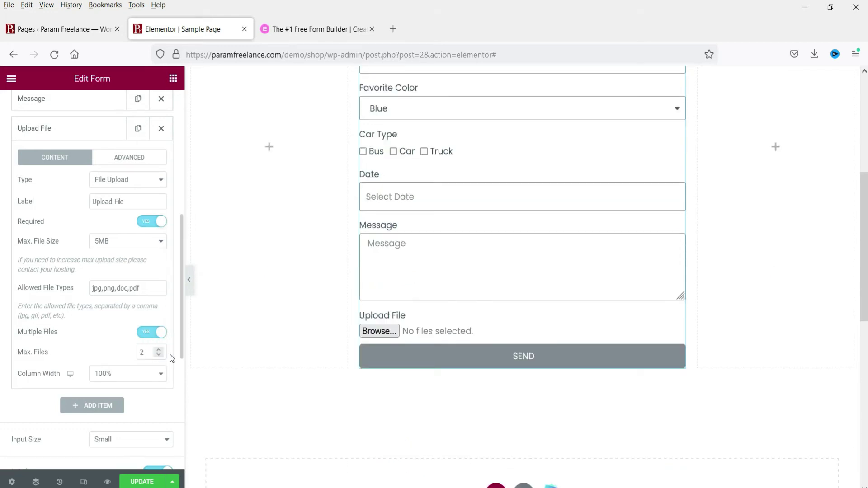
pyautogui.click(149, 336)
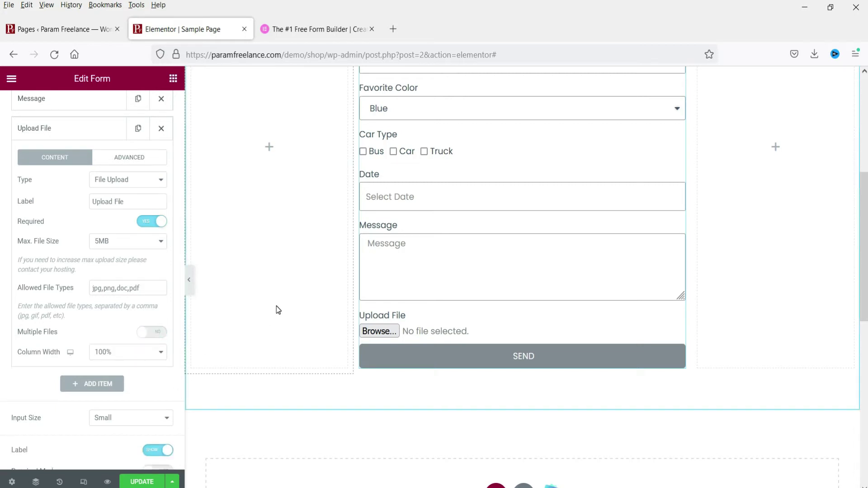
# Collapse the Upload File field's settings and move the field above Message in the field list
pyautogui.scroll(2, 45, 233)
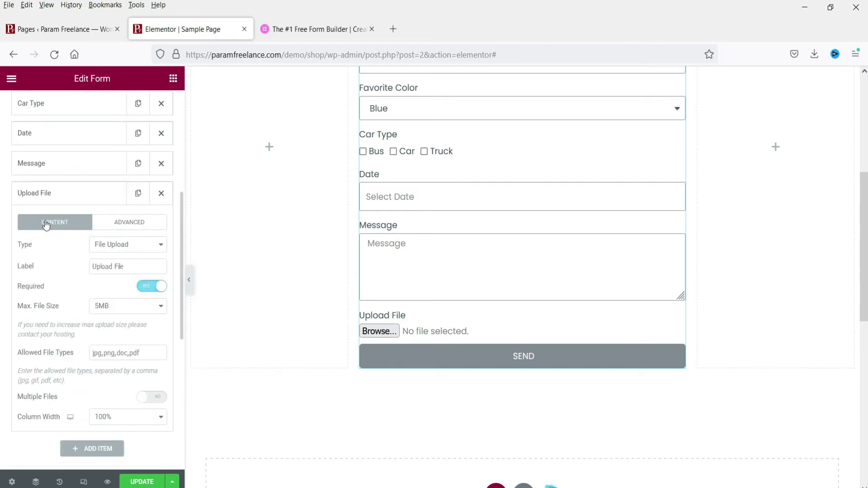
pyautogui.click(53, 193)
pyautogui.moveTo(53, 193); pyautogui.dragTo(66, 169)
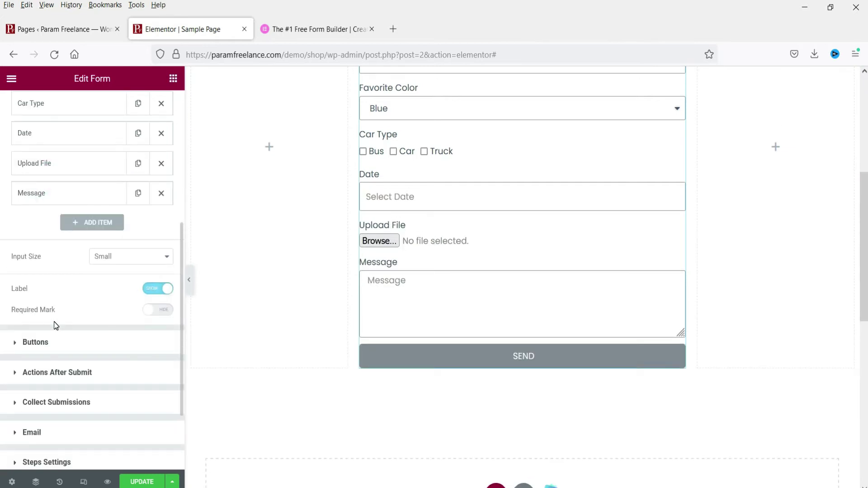
# Set the form's input size to Medium, comparing it with Large in the preview
pyautogui.click(133, 261)
pyautogui.click(133, 257)
pyautogui.click(133, 256)
pyautogui.click(133, 256)
pyautogui.click(134, 256)
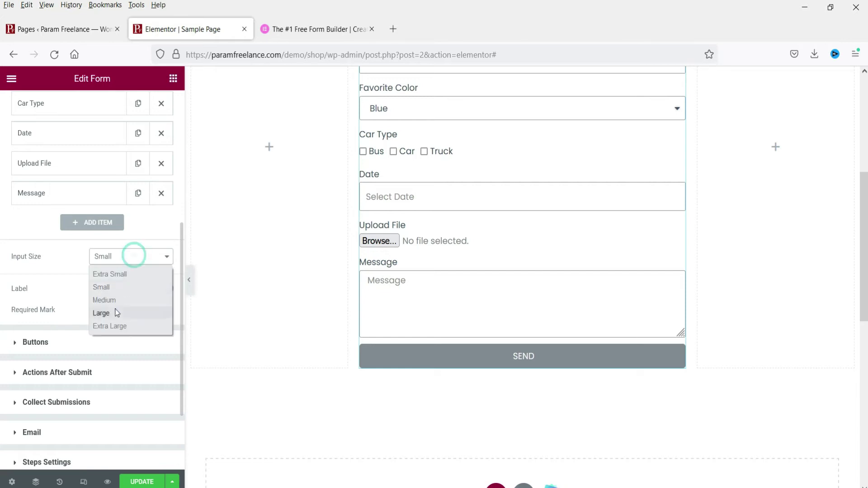
pyautogui.click(114, 300)
pyautogui.click(116, 257)
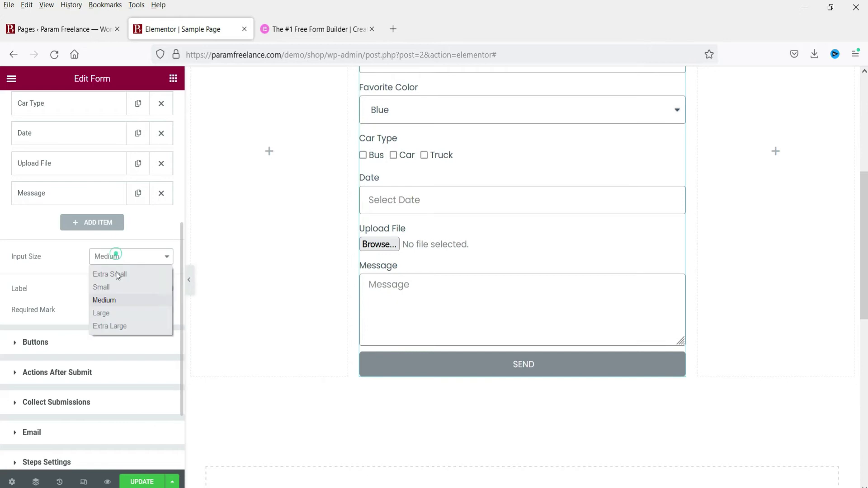
pyautogui.click(112, 313)
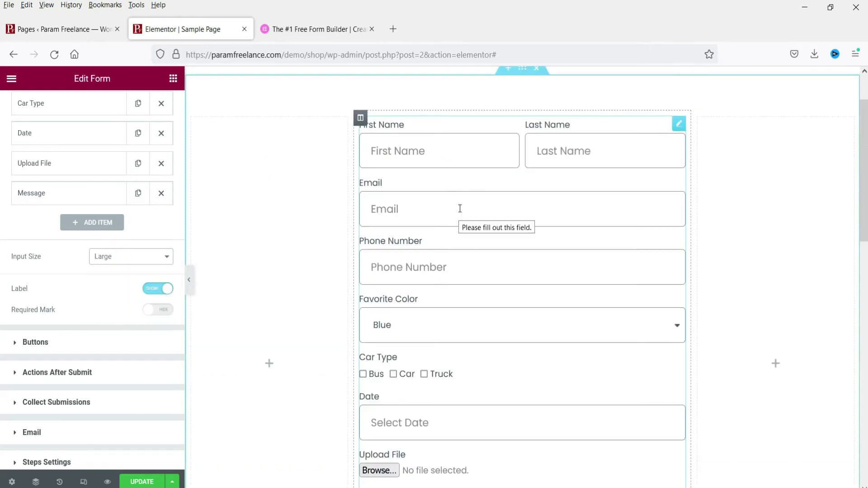
pyautogui.click(119, 258)
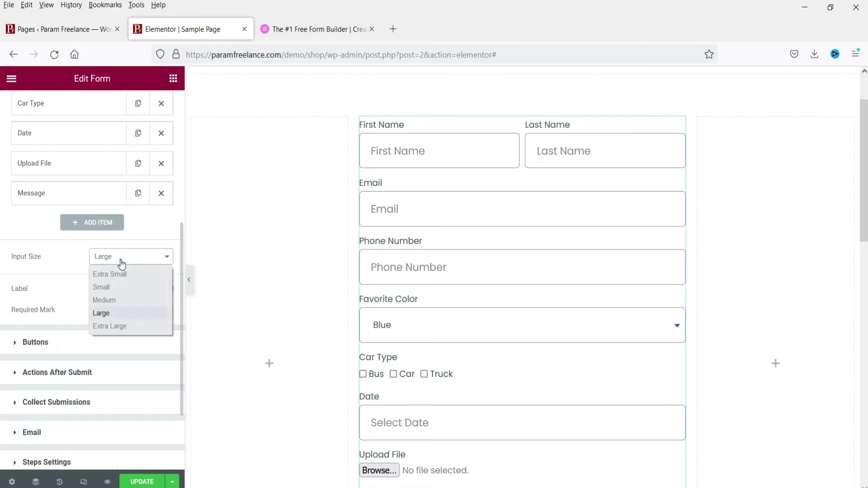
pyautogui.click(115, 300)
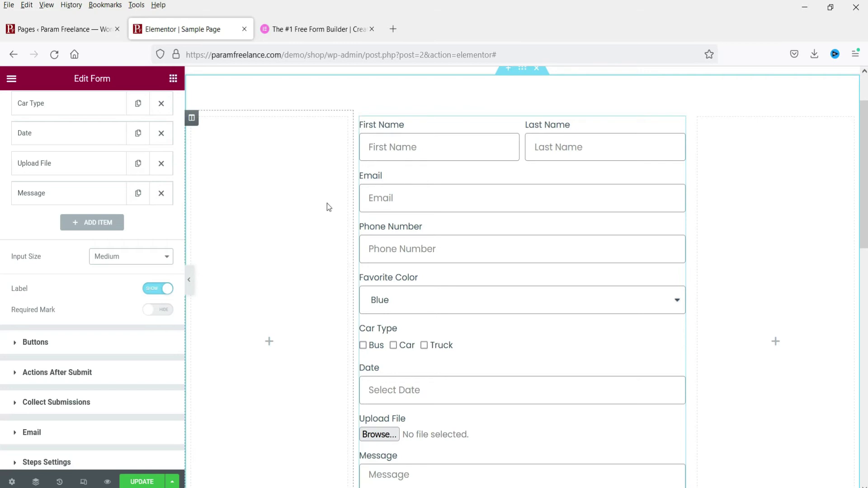
pyautogui.scroll(-2, 220, 313)
pyautogui.scroll(-2, 97, 303)
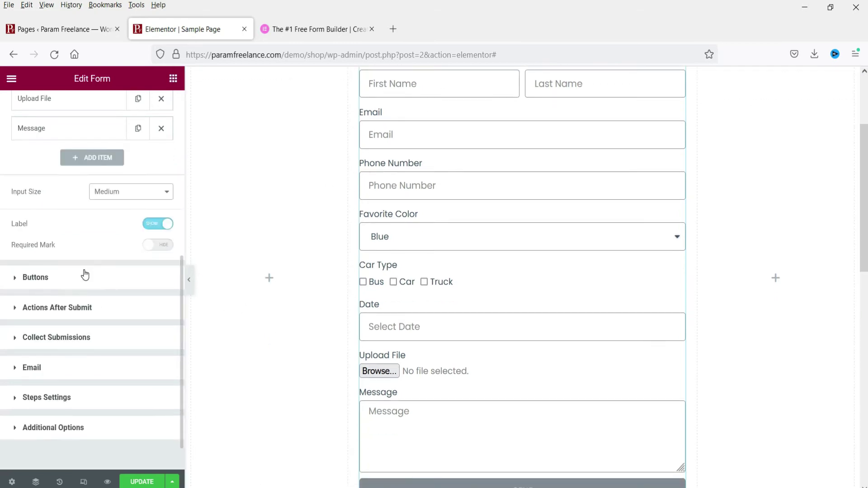
# Turn on the Required Mark for the form fields and check the asterisks in the preview
pyautogui.click(156, 246)
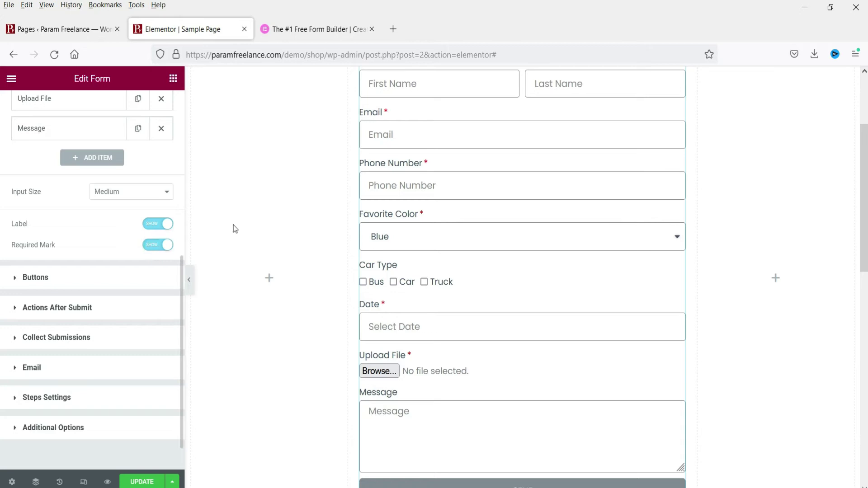
pyautogui.click(157, 246)
pyautogui.click(163, 249)
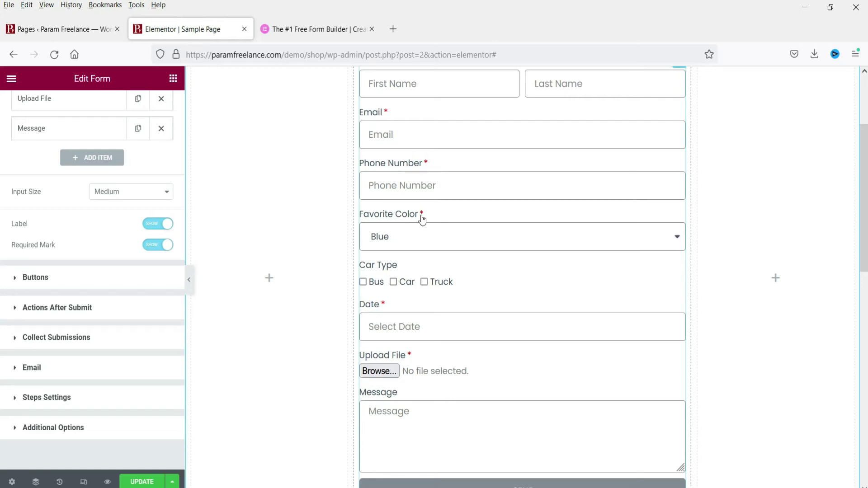
pyautogui.scroll(2, 413, 185)
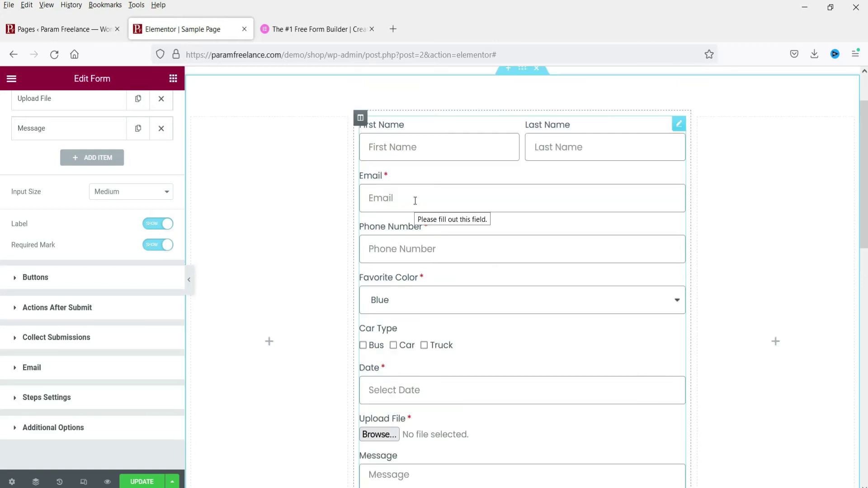
# Set the size of the form's submit button to Medium
pyautogui.click(85, 286)
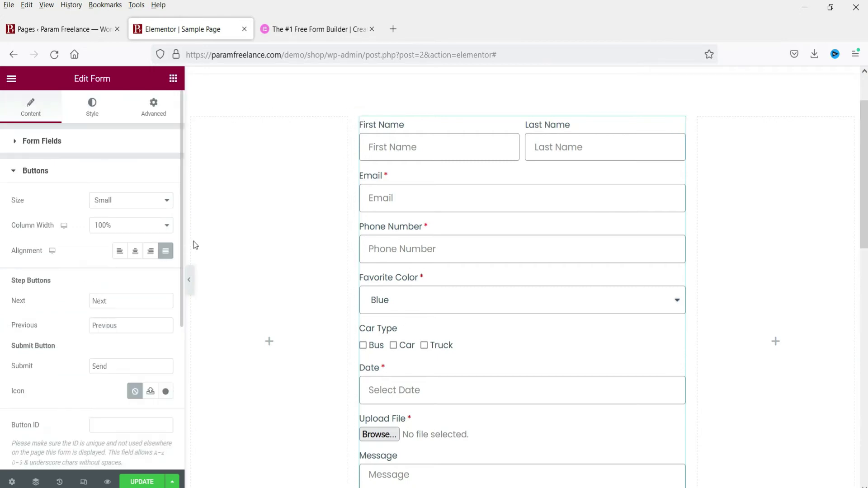
pyautogui.scroll(-2, 192, 244)
pyautogui.scroll(-5, 470, 257)
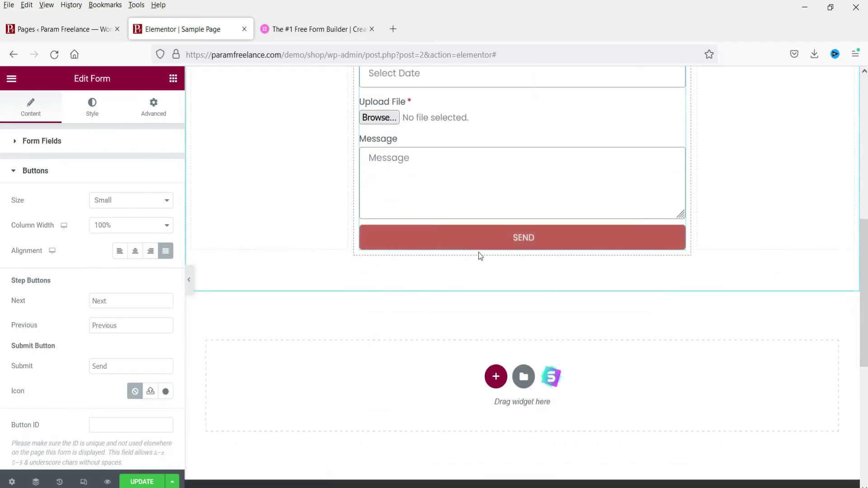
pyautogui.click(131, 200)
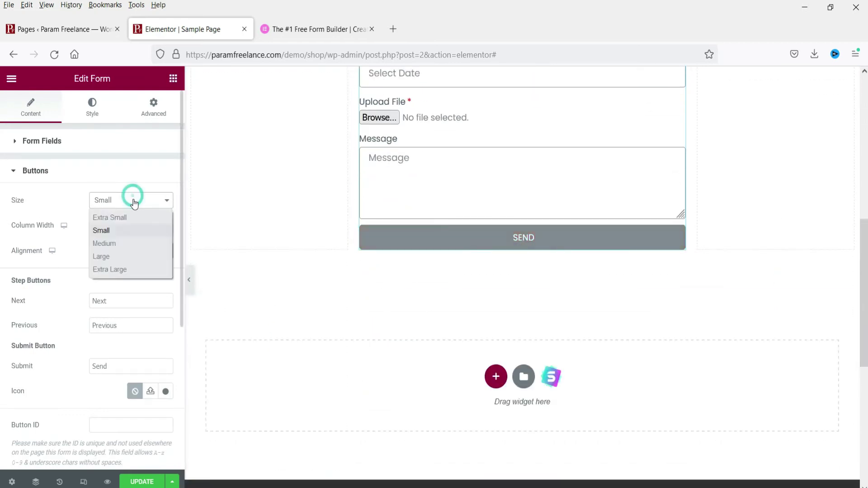
pyautogui.click(131, 243)
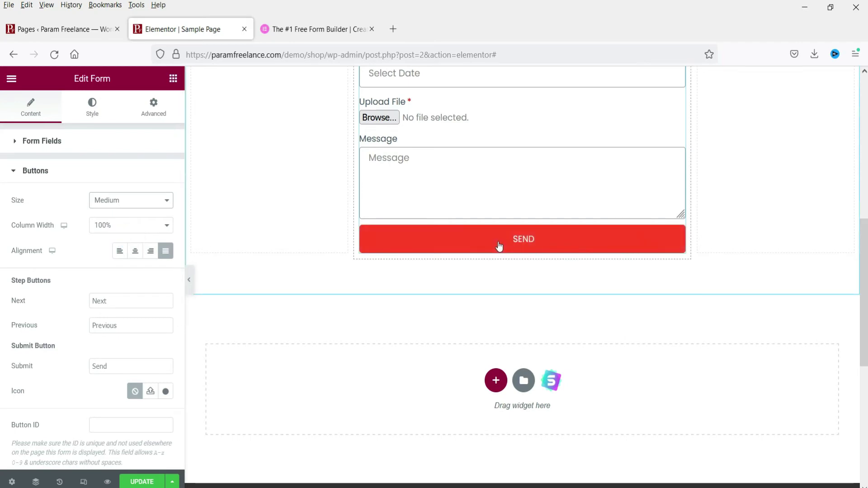
# Try a 50% column width for the submit button and return it to 100%
pyautogui.scroll(-1, 102, 195)
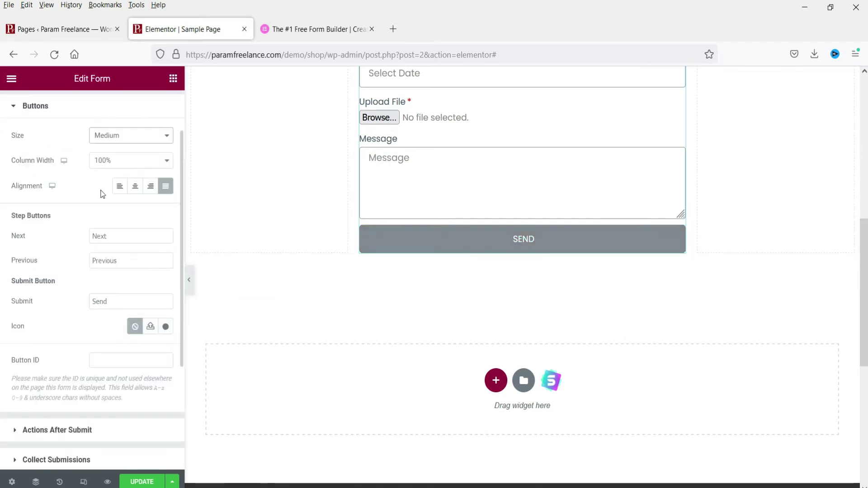
pyautogui.click(136, 168)
pyautogui.click(129, 253)
pyautogui.click(131, 160)
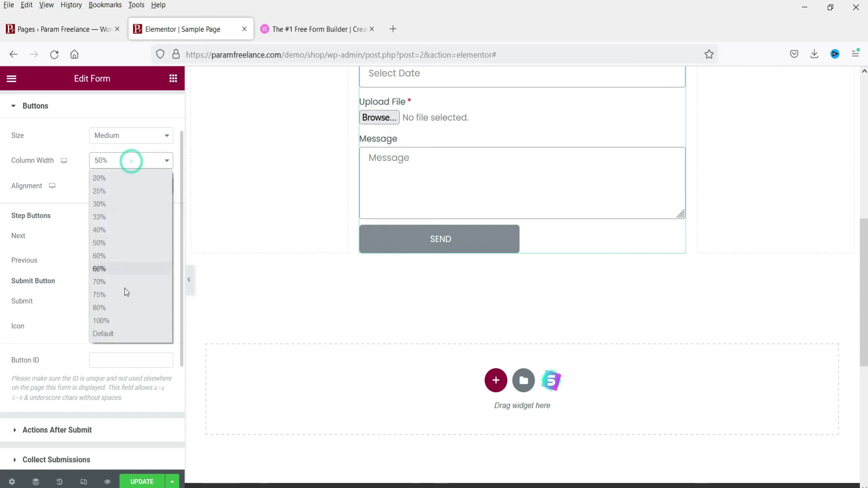
pyautogui.click(132, 324)
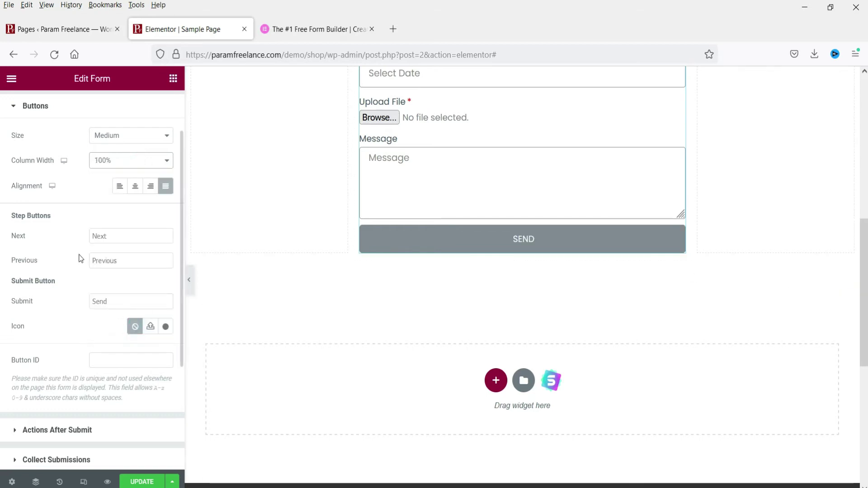
# Change the submit button's text to Submit
pyautogui.scroll(-2, 44, 247)
pyautogui.click(126, 236)
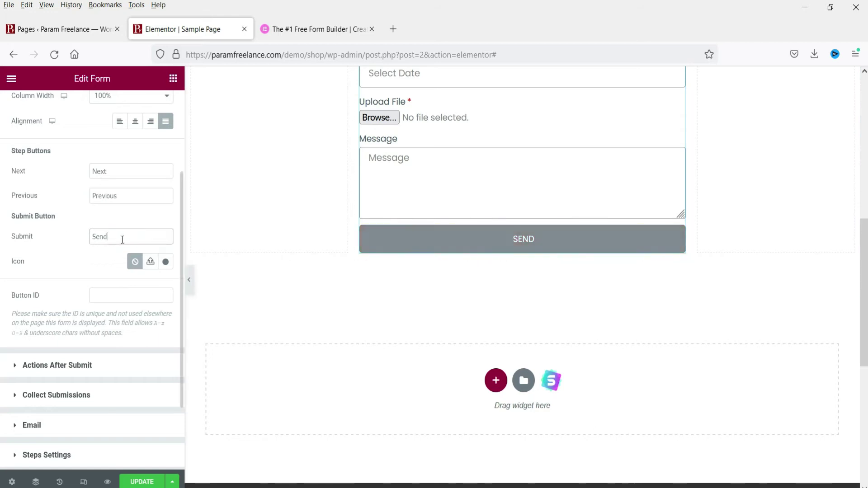
pyautogui.write('ubmit')
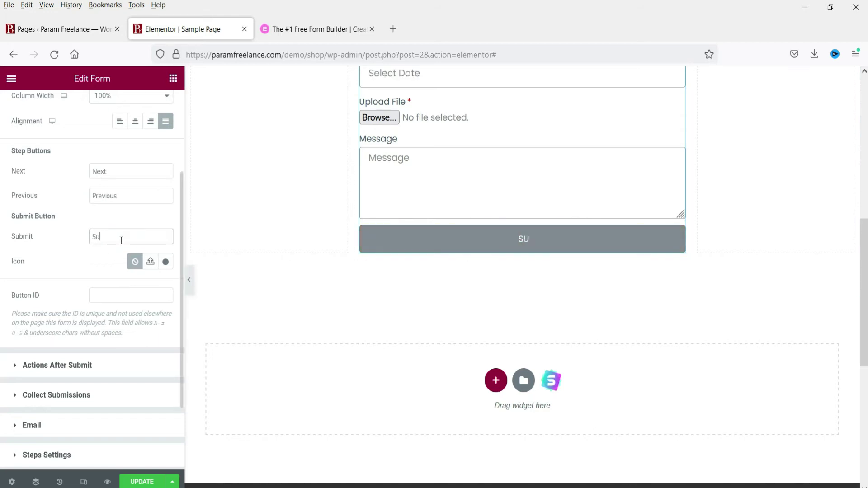
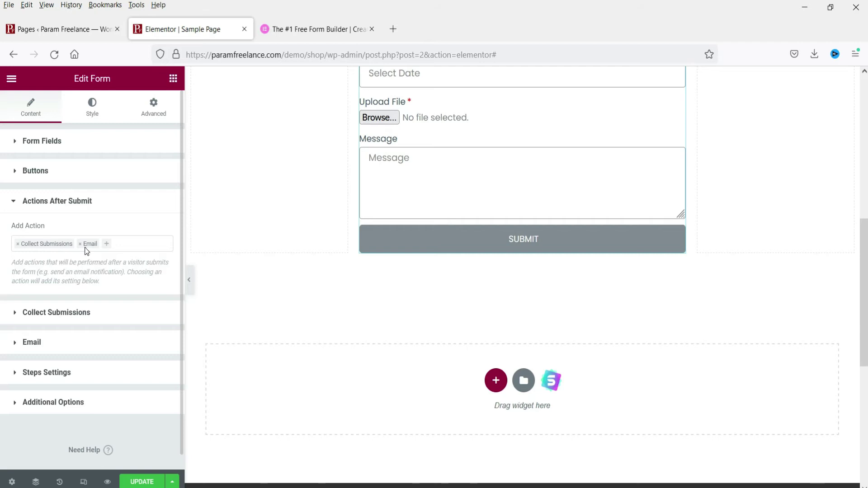
# Review the Collect Submissions setting and Elementor's Submissions page in the WordPress dashboard, and return to the page editor
pyautogui.click(91, 312)
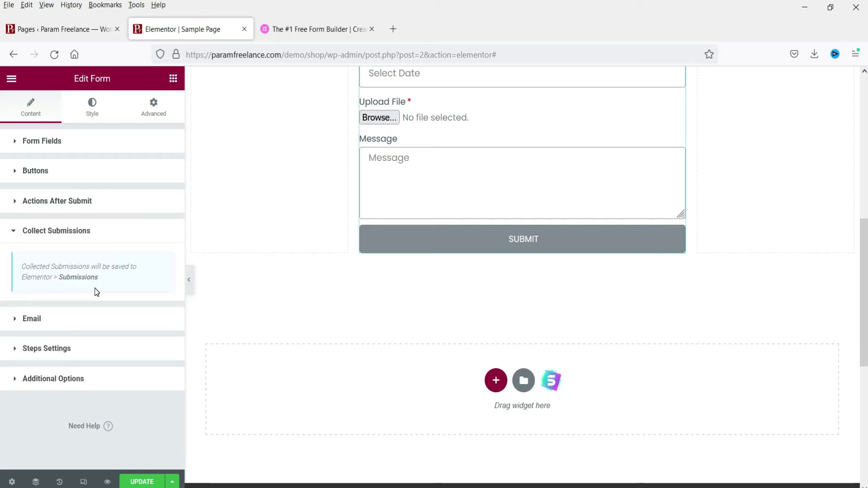
pyautogui.click(42, 34)
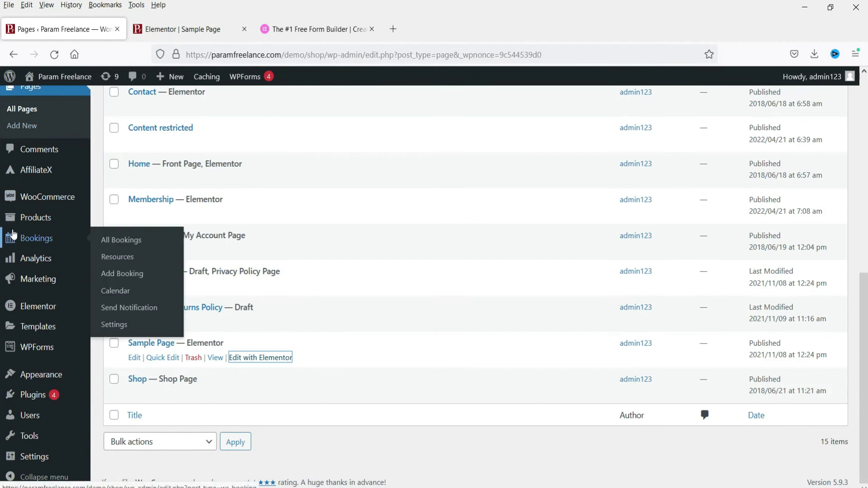
pyautogui.moveTo(47, 308)
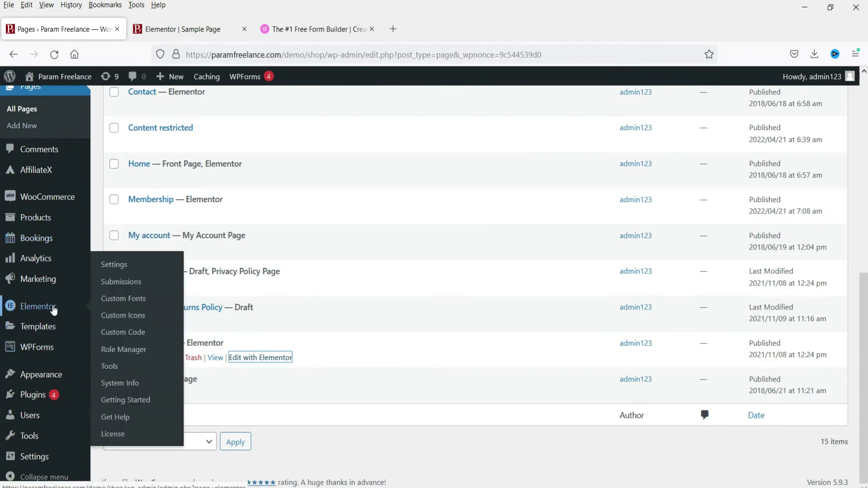
pyautogui.click(127, 288)
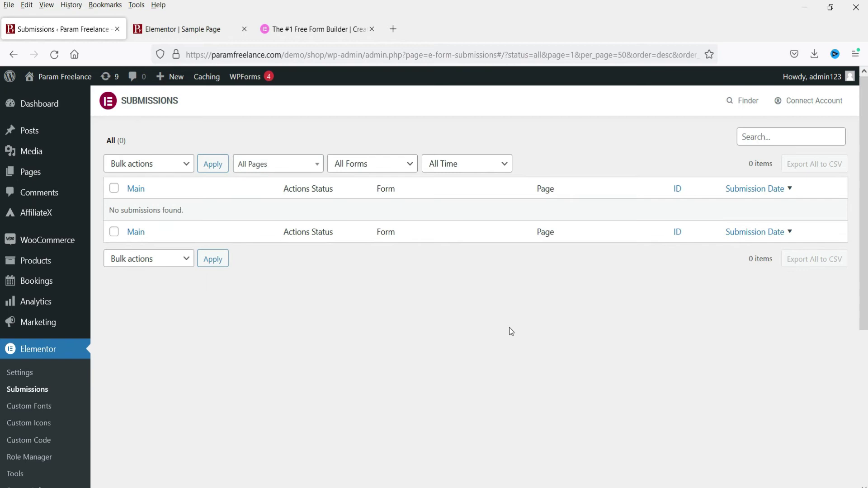
pyautogui.click(213, 29)
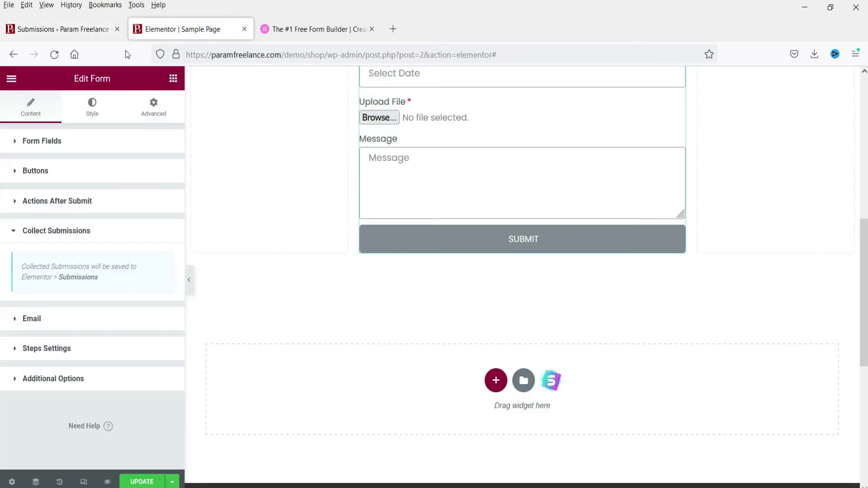
# Set the notification email's recipient to the site's support email address, keeping the default subject and the [all-fields] message
pyautogui.click(55, 234)
pyautogui.click(62, 204)
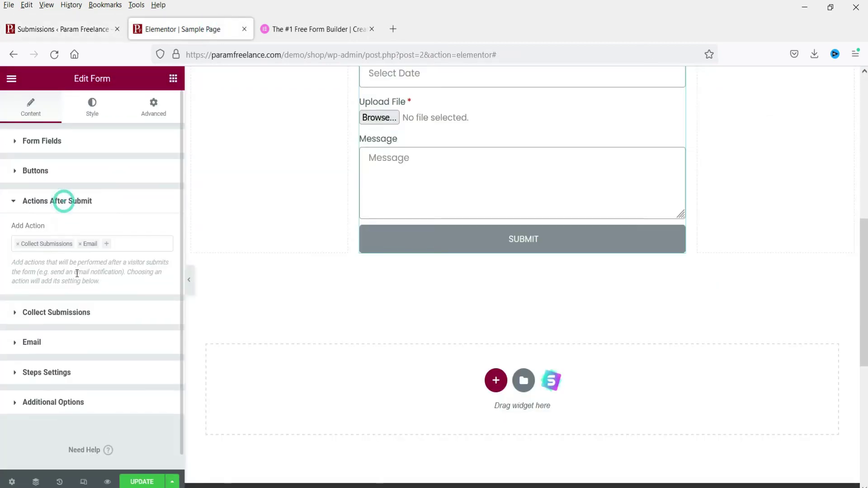
pyautogui.click(49, 349)
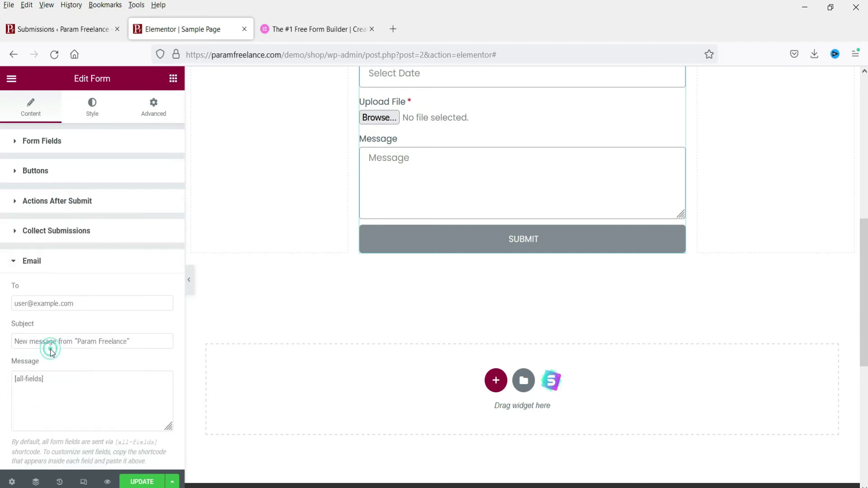
pyautogui.scroll(-2, 84, 293)
pyautogui.click(85, 238)
pyautogui.tripleClick(111, 242)
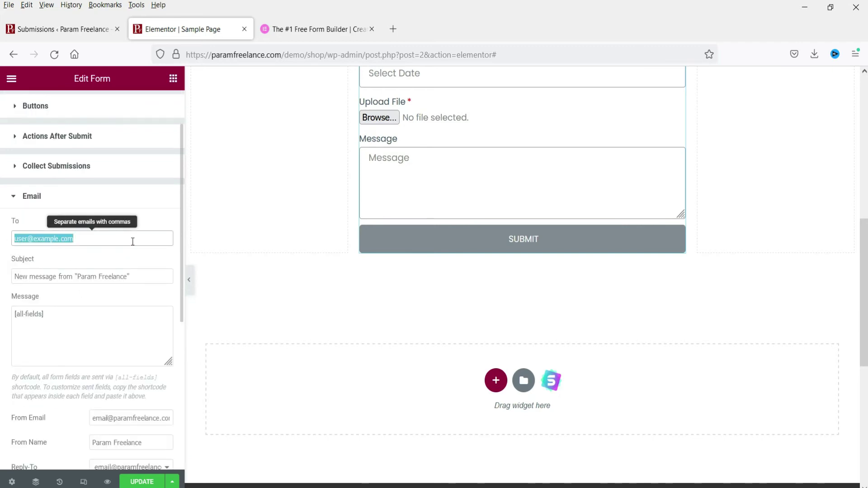
pyautogui.write('support')
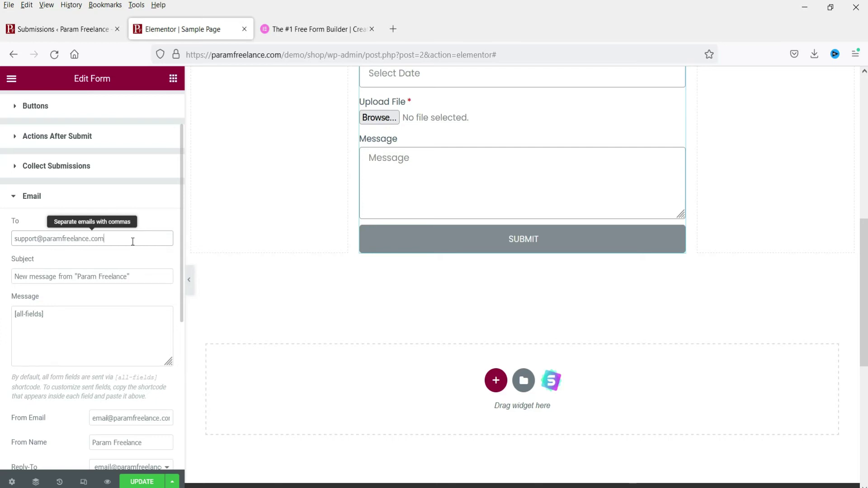
pyautogui.tripleClick(103, 239)
pyautogui.click(131, 277)
pyautogui.click(53, 318)
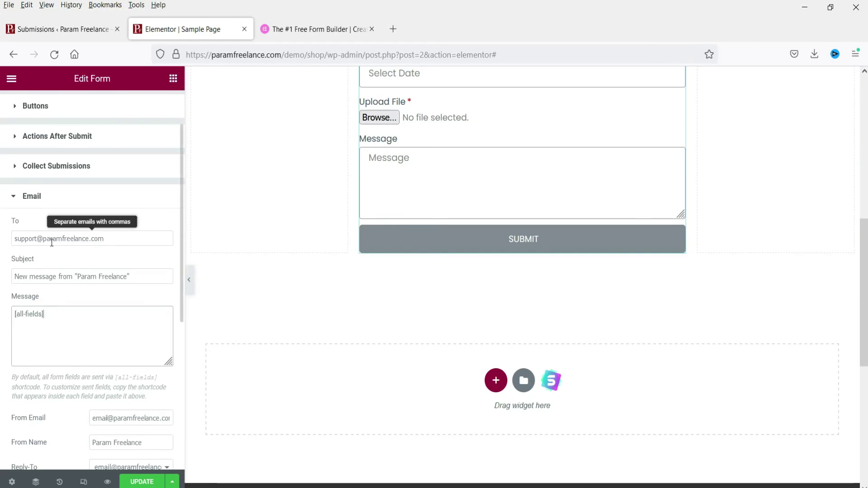
# Set the notification email's Reply-To to Email Field and look over its other settings
pyautogui.scroll(-3, 89, 288)
pyautogui.scroll(-3, 48, 298)
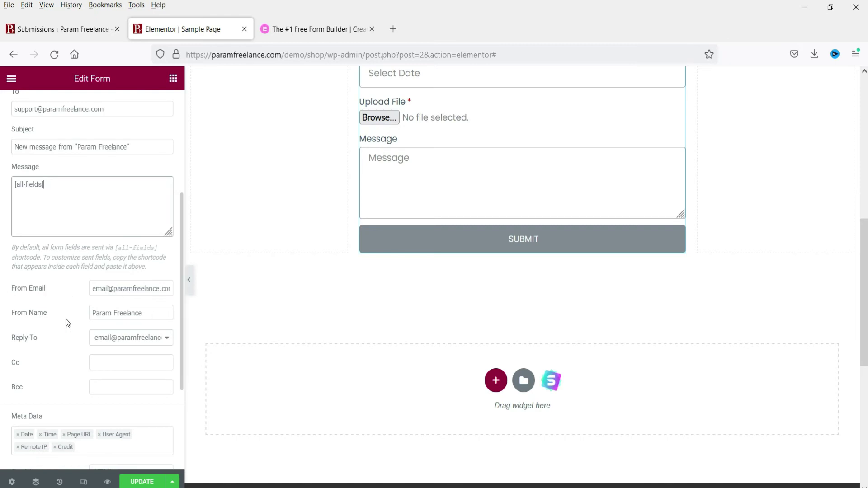
pyautogui.scroll(-3, 127, 313)
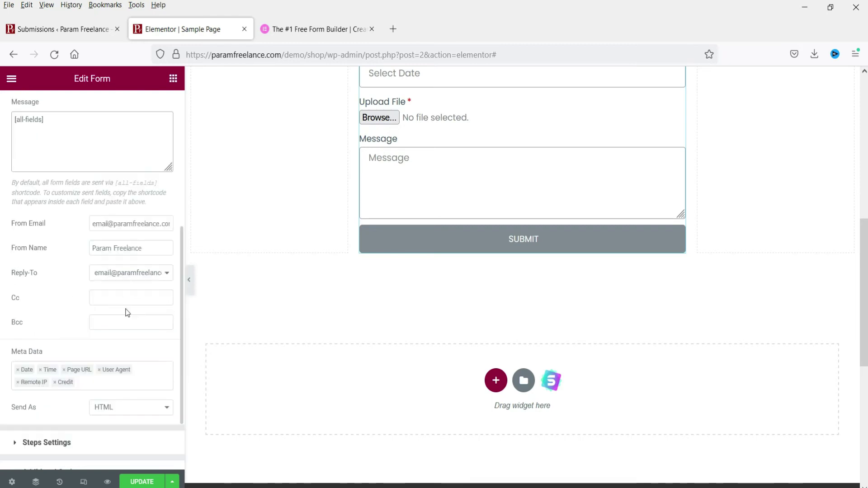
pyautogui.click(127, 275)
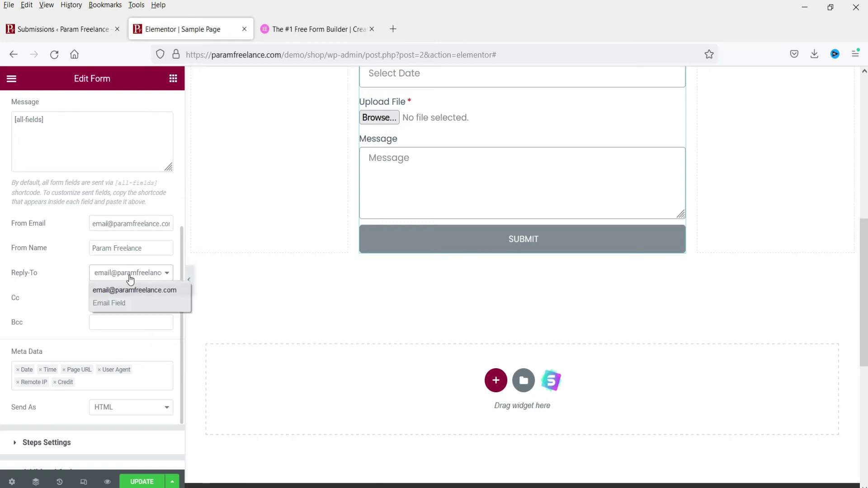
pyautogui.click(130, 302)
pyautogui.scroll(3, 56, 294)
pyautogui.scroll(3, 55, 294)
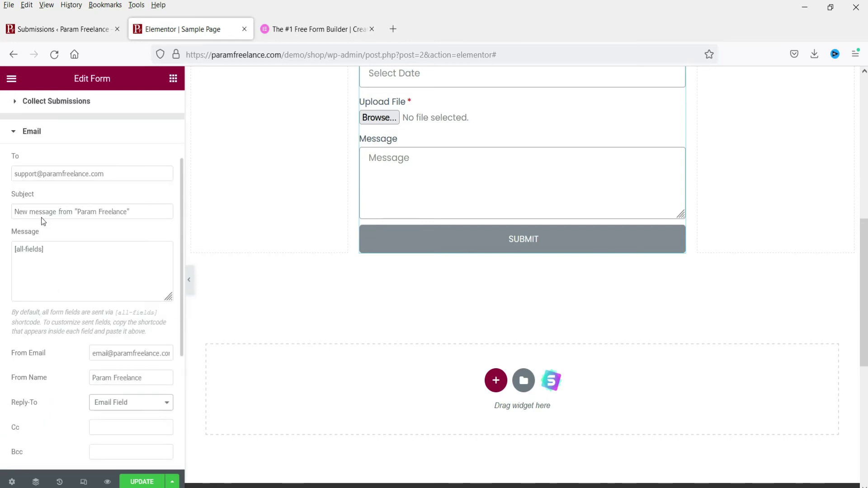
pyautogui.scroll(5, 543, 195)
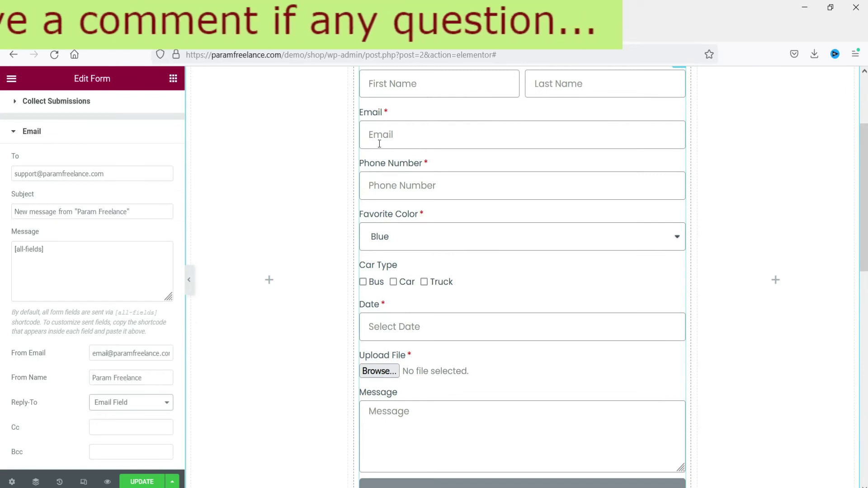
pyautogui.scroll(-3, 122, 273)
pyautogui.scroll(-7, 54, 272)
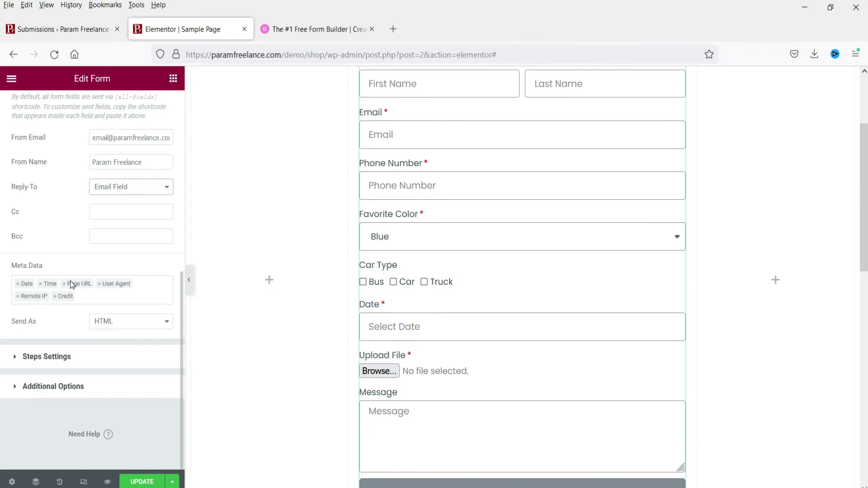
pyautogui.scroll(10, 31, 368)
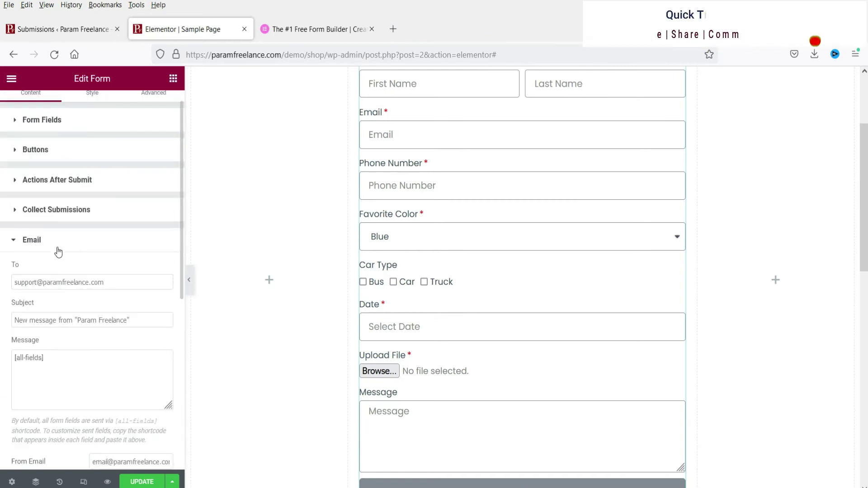
# Collapse the Email settings and add Redirect to the form's Actions After Submit
pyautogui.click(40, 240)
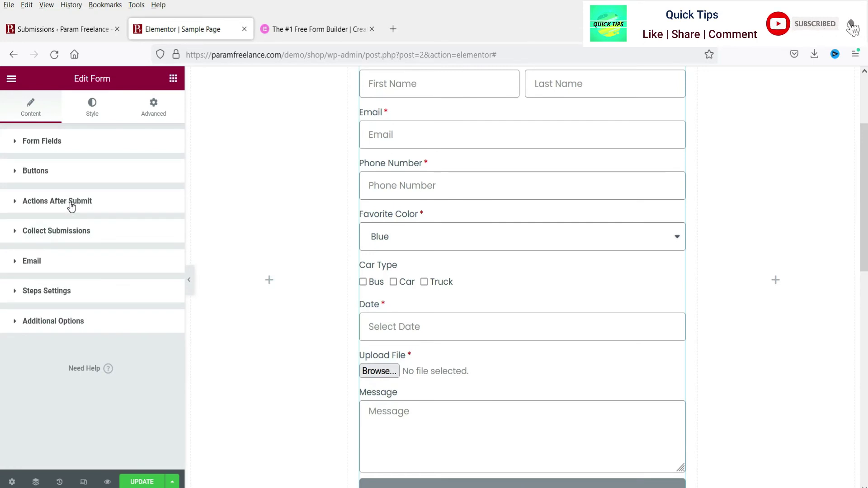
pyautogui.click(70, 205)
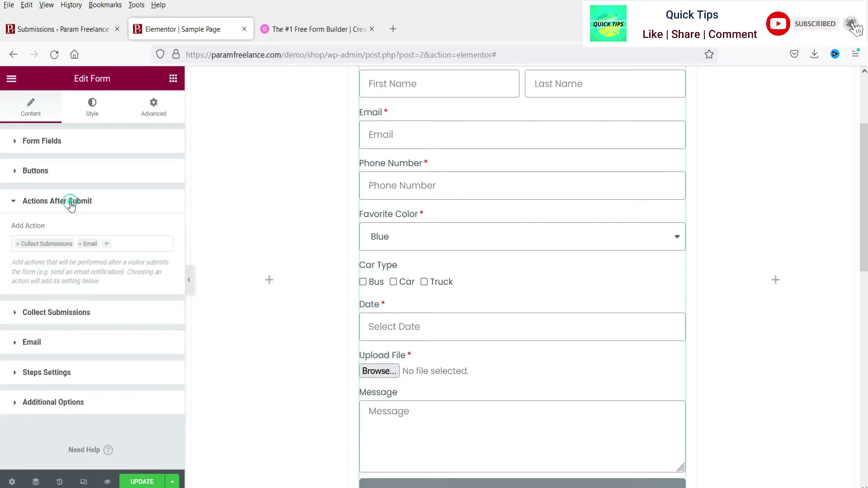
pyautogui.click(107, 244)
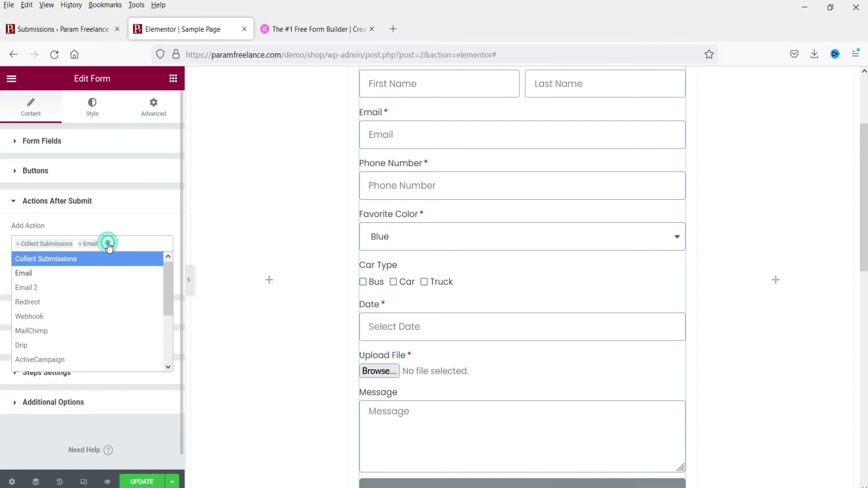
pyautogui.click(99, 306)
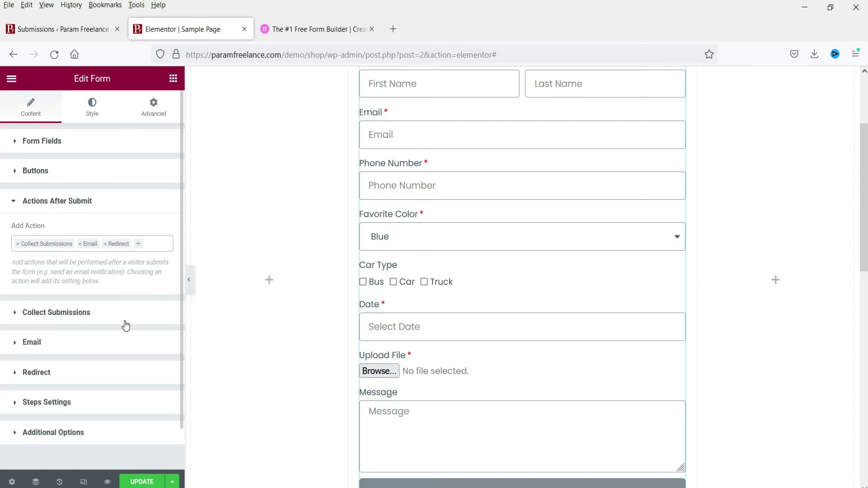
pyautogui.click(41, 373)
pyautogui.click(49, 333)
pyautogui.write('https://paramfreelan')
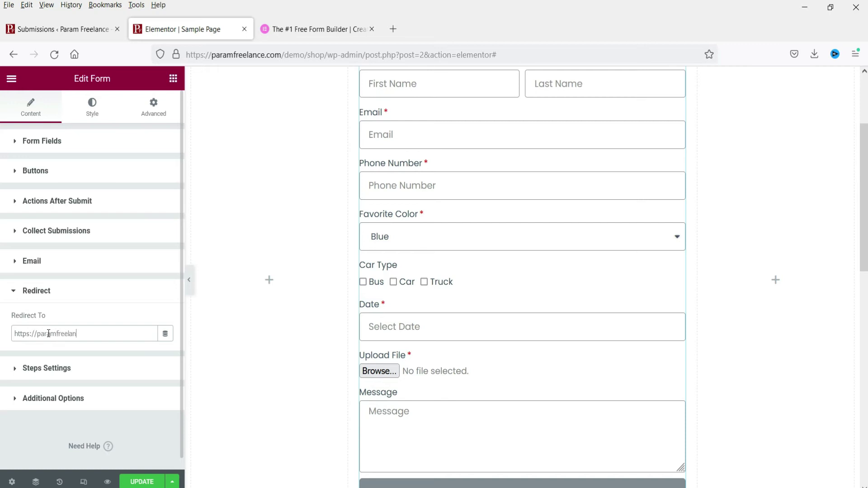
pyautogui.write('ce.com')
pyautogui.click(66, 296)
# Review the actions available in Actions After Submit, the Steps Settings, and the form's Additional Options
pyautogui.click(109, 201)
pyautogui.click(138, 245)
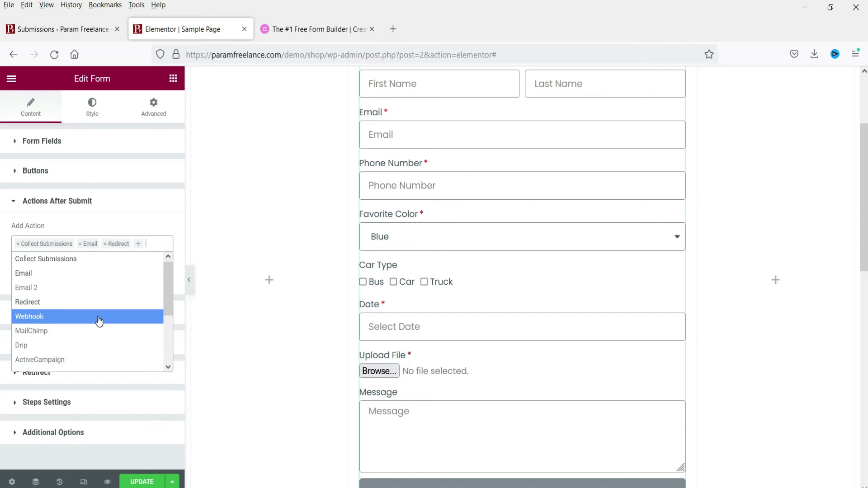
pyautogui.scroll(-2, 90, 290)
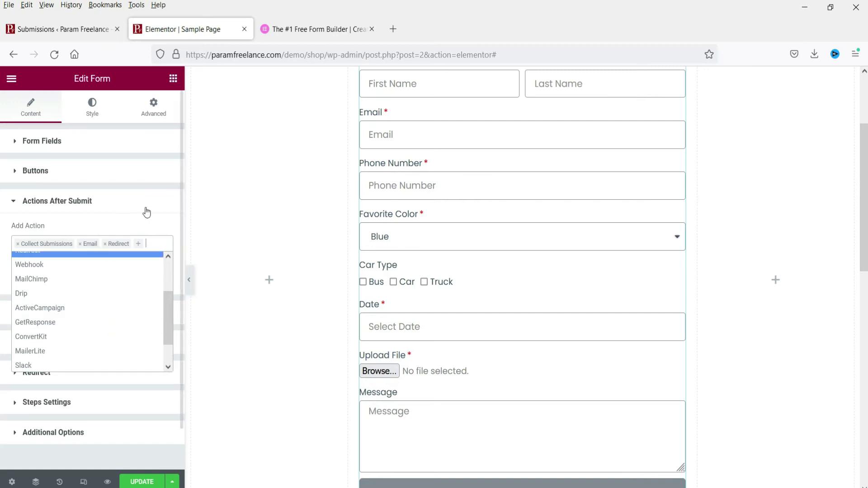
pyautogui.click(157, 224)
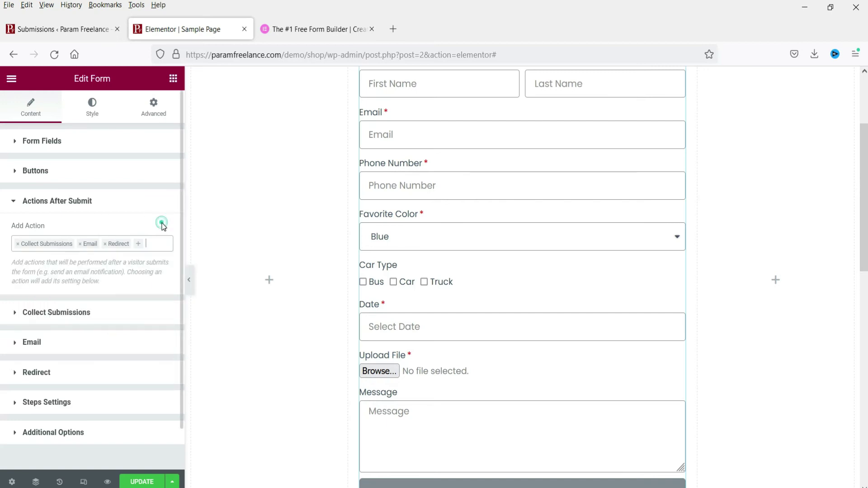
pyautogui.click(74, 204)
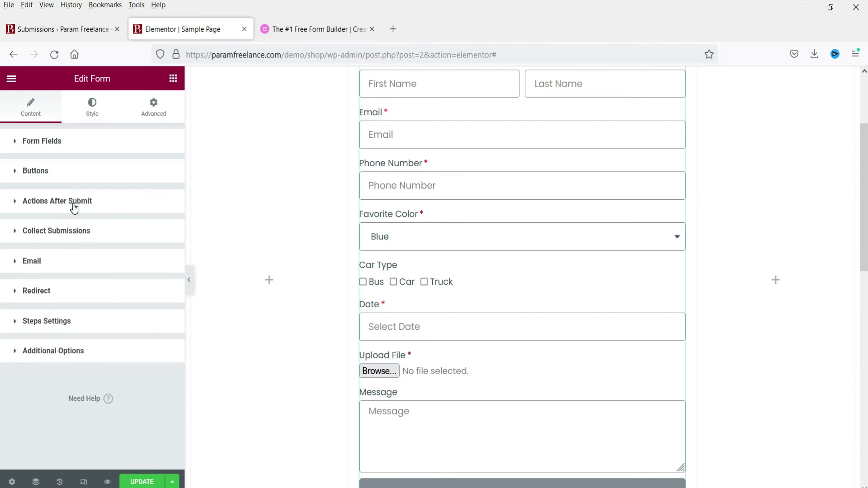
pyautogui.click(83, 323)
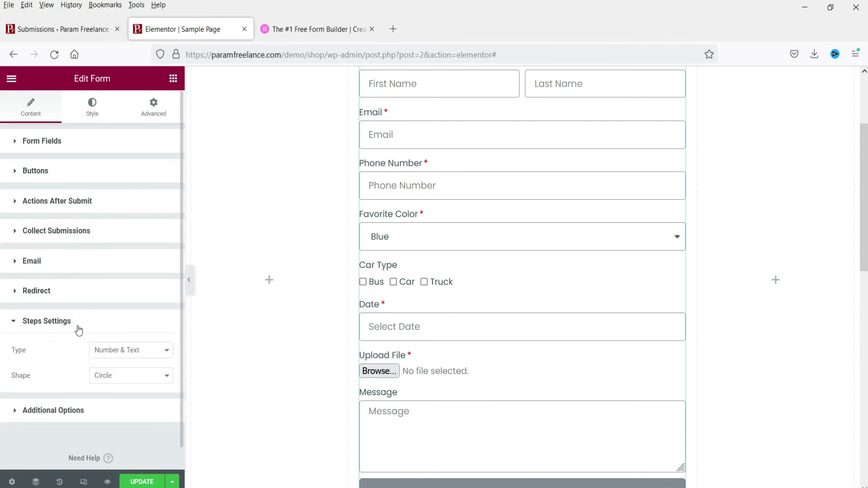
pyautogui.click(52, 412)
pyautogui.scroll(-2, 86, 341)
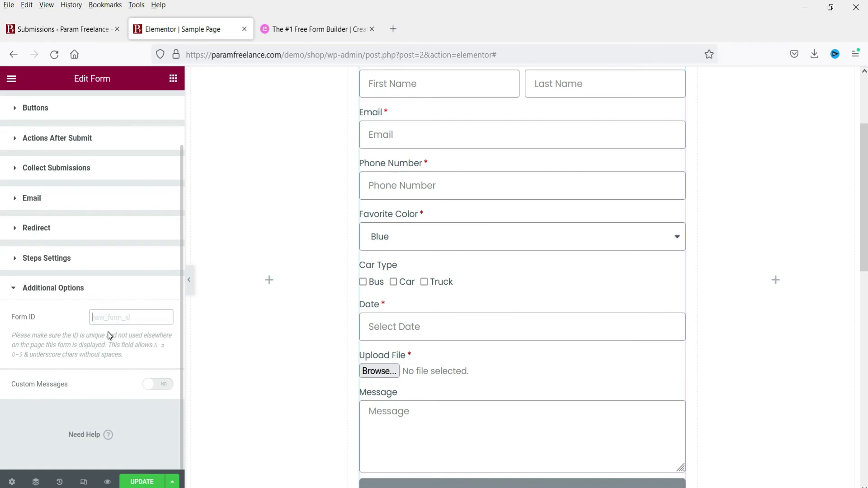
pyautogui.scroll(2, 45, 136)
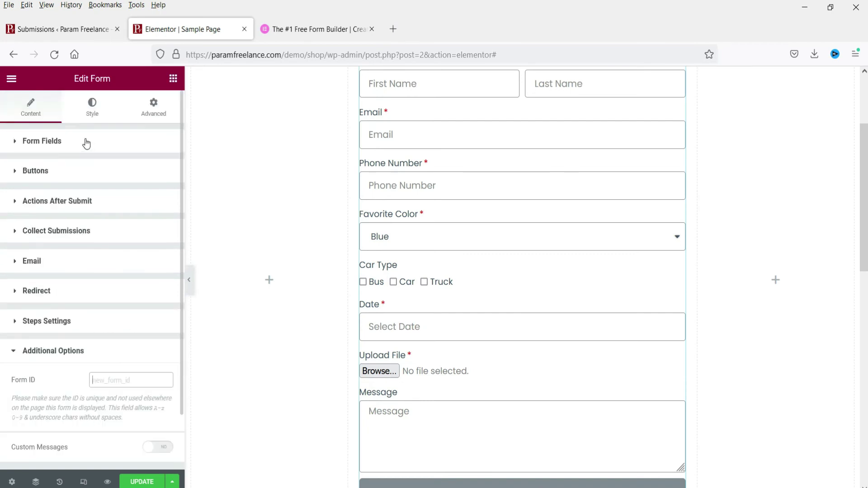
# Rename the form as Sample Form in its Form Fields settings
pyautogui.click(59, 146)
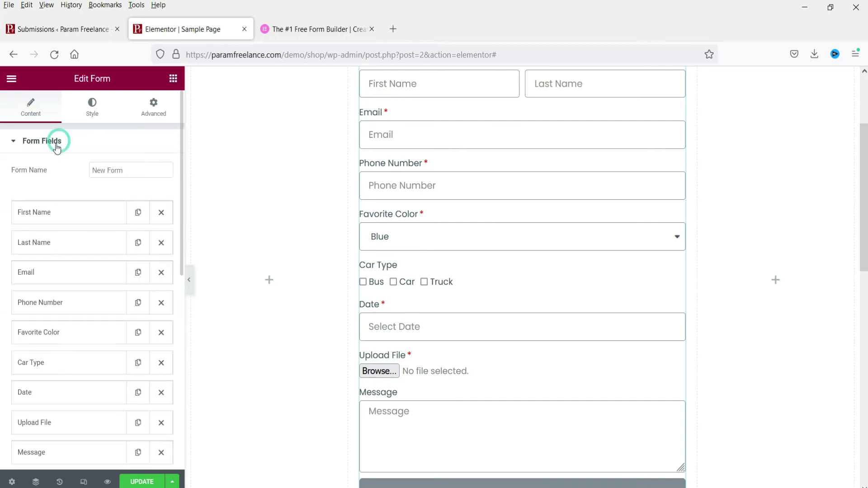
pyautogui.click(57, 143)
pyautogui.click(70, 153)
pyautogui.tripleClick(142, 169)
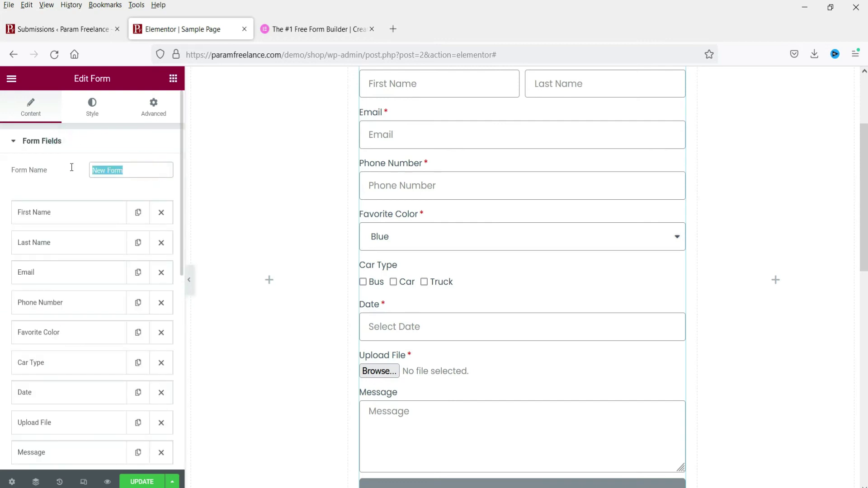
pyautogui.write('Sample Form')
pyautogui.click(58, 162)
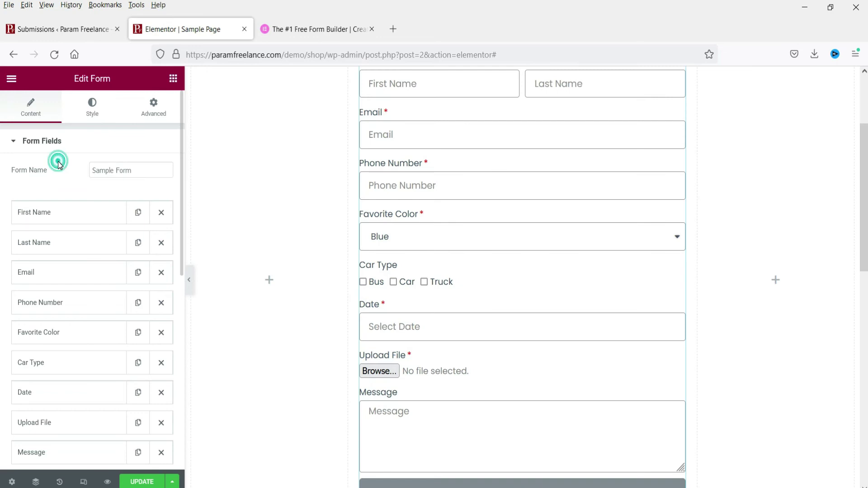
# Look over the form's style settings for gaps, labels and HTML field, and the Field colors, typography and borders
pyautogui.click(96, 105)
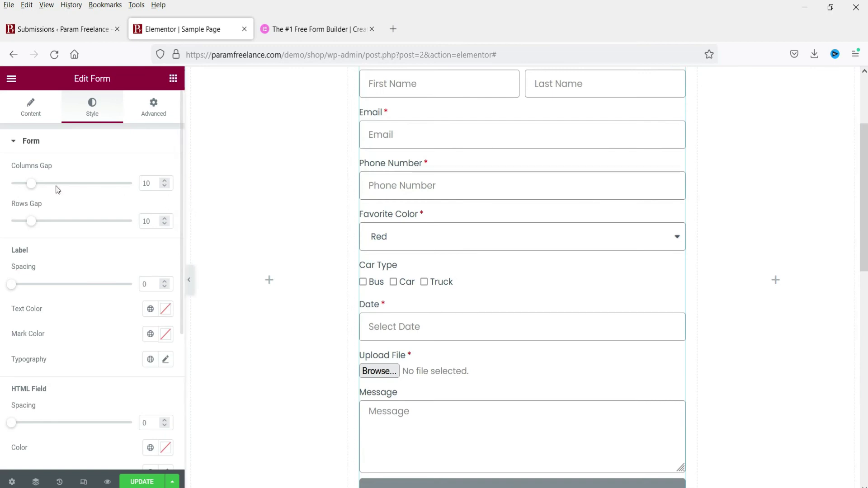
pyautogui.scroll(-2, 253, 233)
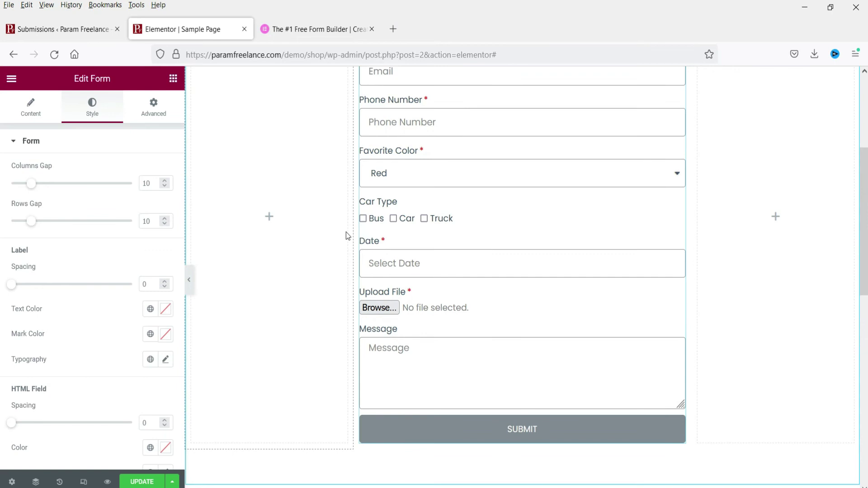
pyautogui.scroll(-2, 91, 252)
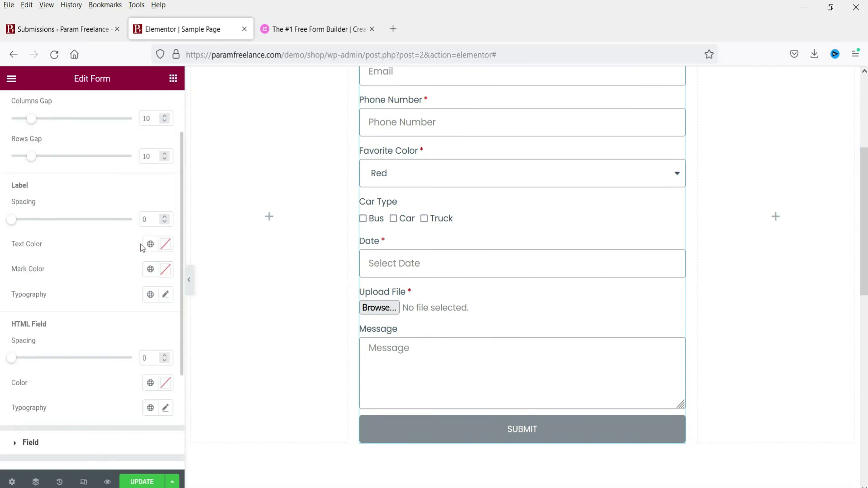
pyautogui.scroll(-3, 141, 248)
pyautogui.click(56, 323)
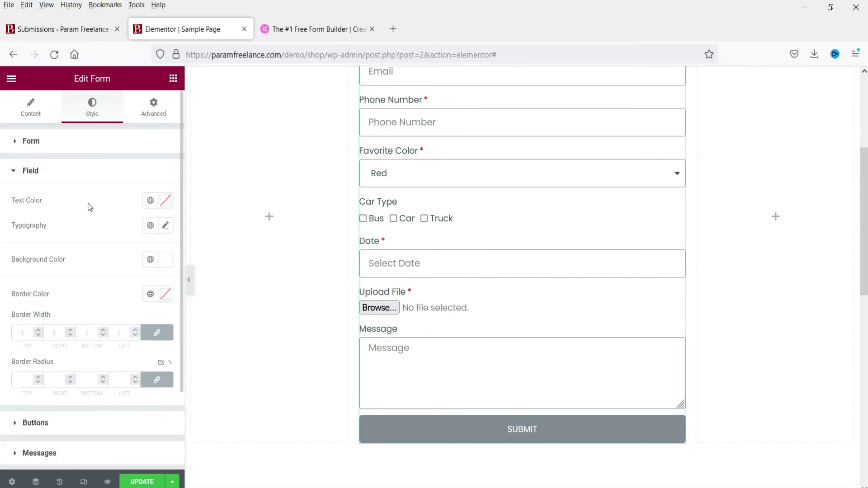
pyautogui.scroll(-2, 116, 231)
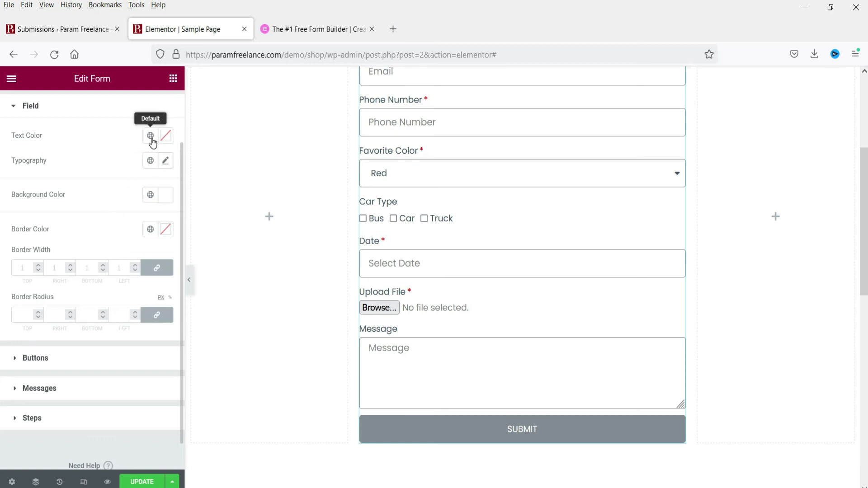
# Set the Next & Submit Button's normal background color to the global Saved Color #6
pyautogui.click(45, 357)
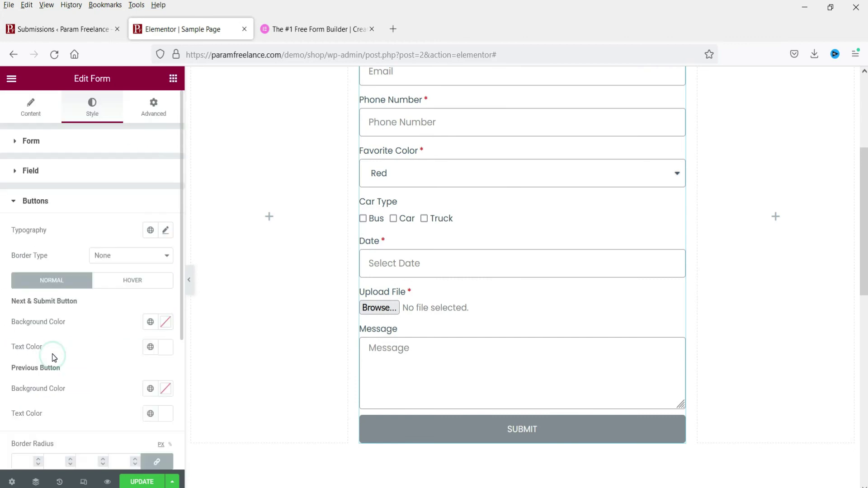
pyautogui.scroll(-3, 100, 240)
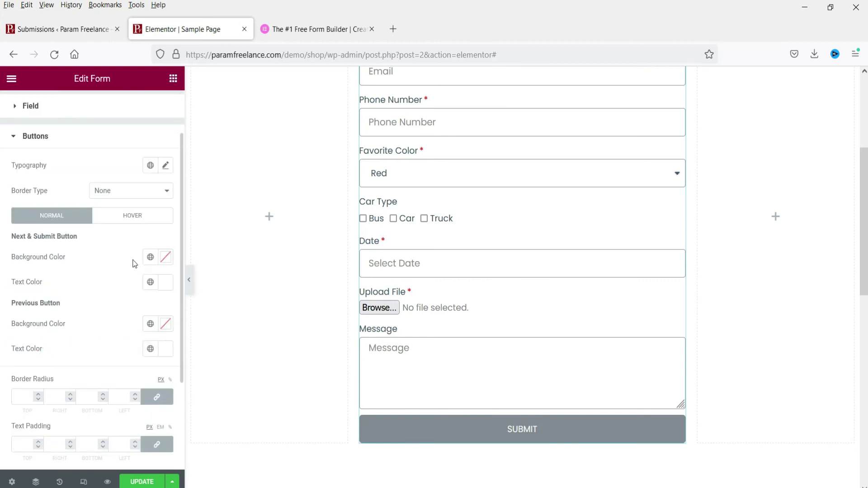
pyautogui.click(150, 257)
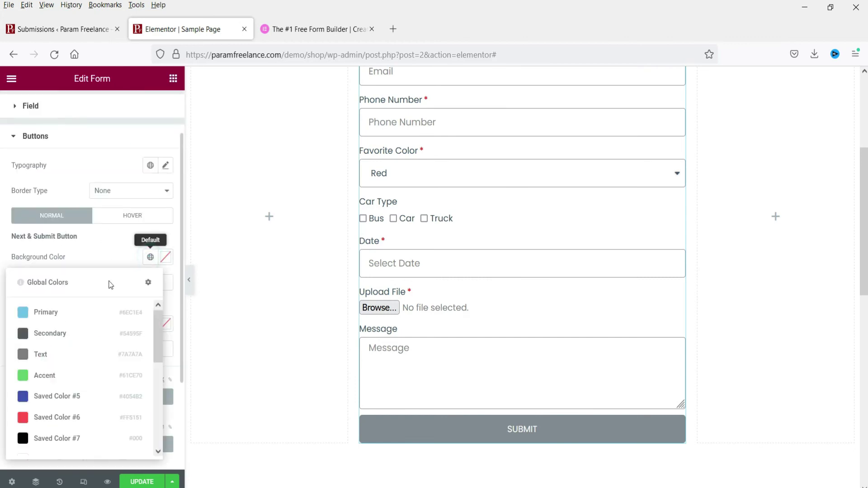
pyautogui.click(50, 418)
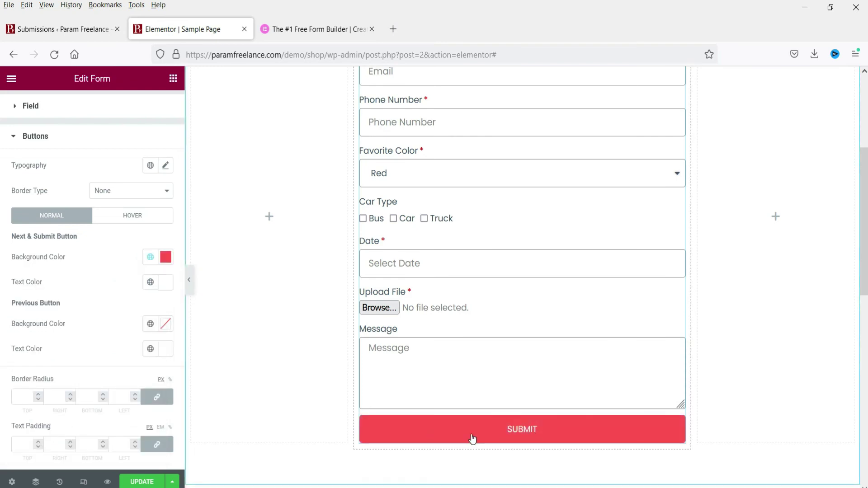
# Set the Next & Submit Button's hover background color to the global Saved Color #7
pyautogui.scroll(-3, 112, 287)
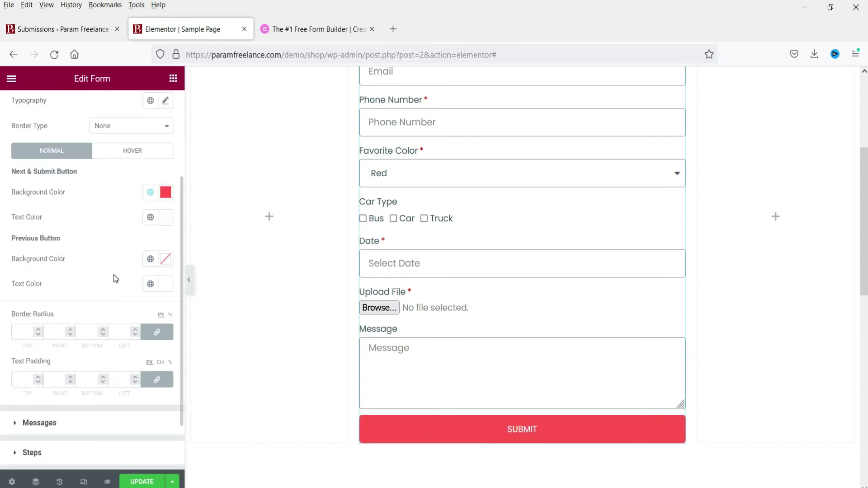
pyautogui.click(137, 149)
pyautogui.click(150, 193)
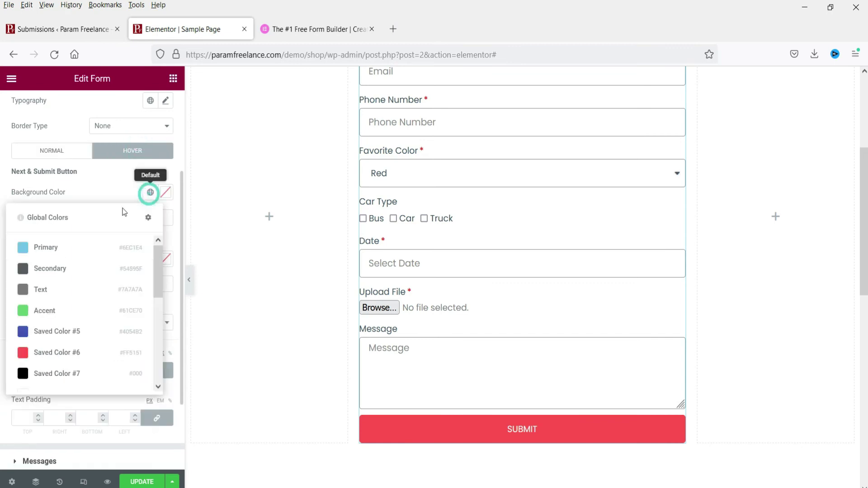
pyautogui.click(60, 373)
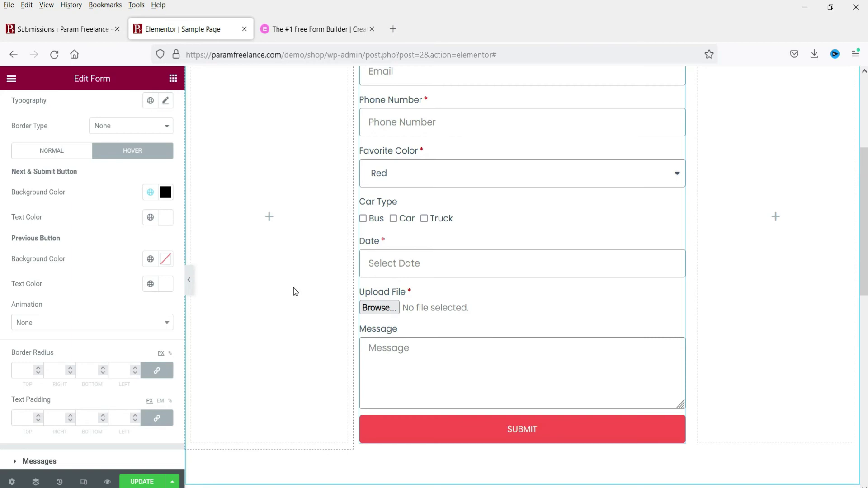
# Review the form's Messages and Steps style settings, and look over its Advanced layout settings
pyautogui.scroll(-3, 4, 238)
pyautogui.click(55, 360)
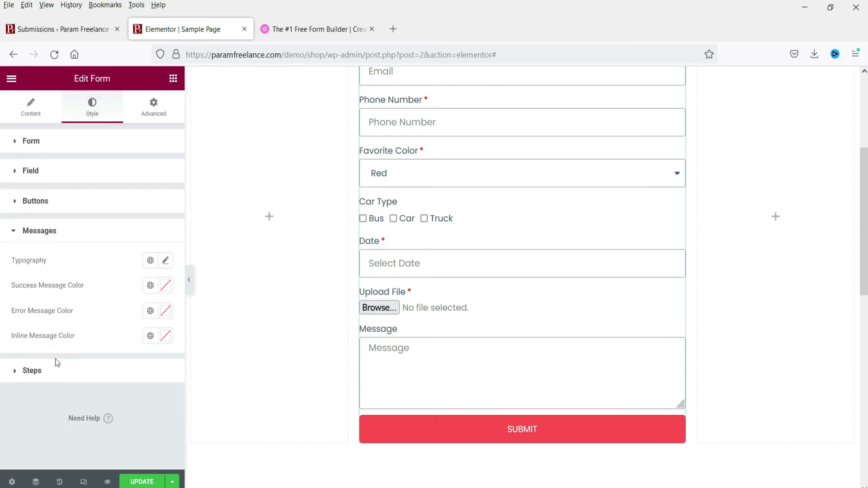
pyautogui.click(61, 372)
pyautogui.scroll(-4, 86, 362)
pyautogui.scroll(4, 87, 357)
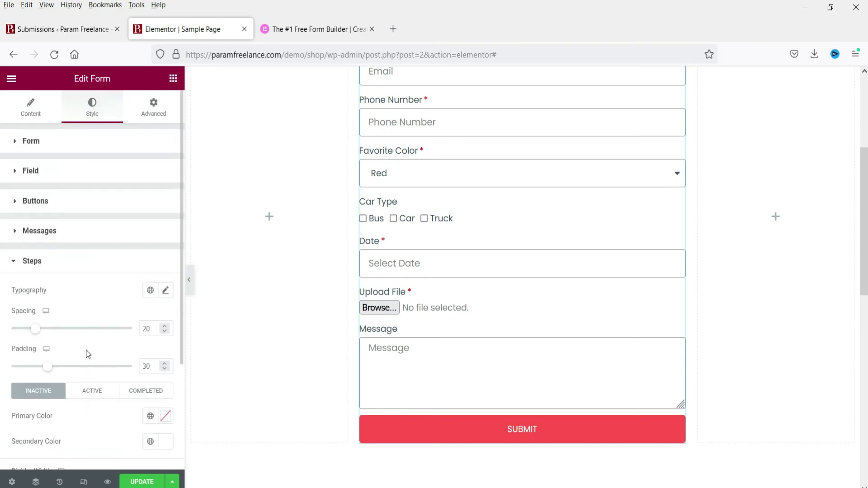
pyautogui.click(76, 177)
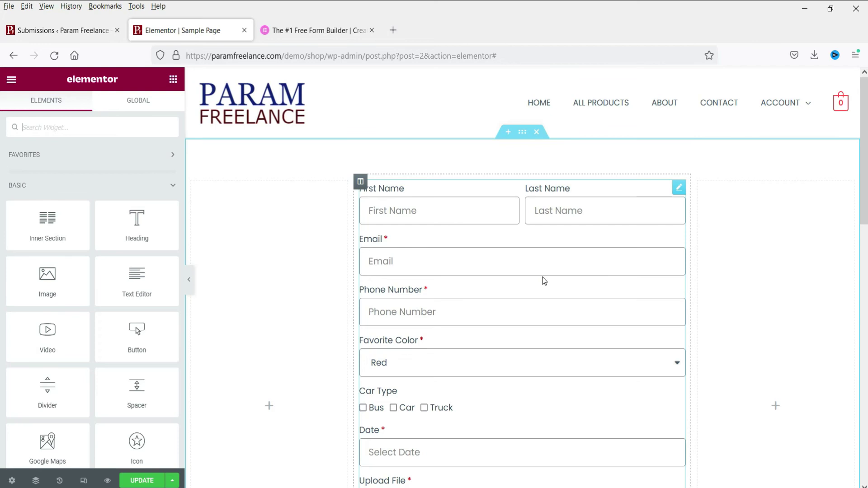
pyautogui.click(678, 187)
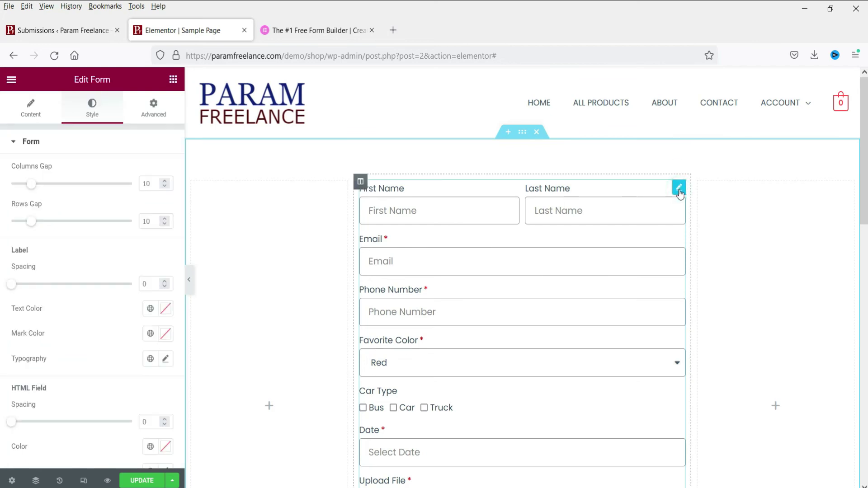
pyautogui.click(159, 114)
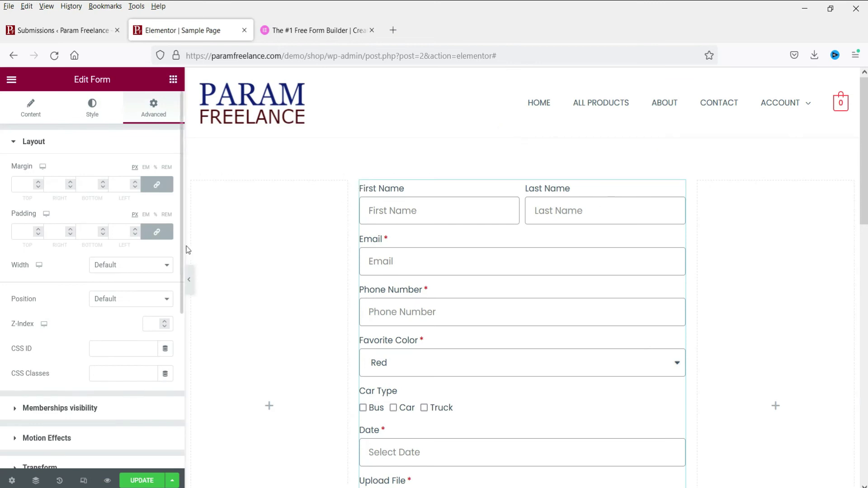
pyautogui.scroll(-3, 81, 258)
pyautogui.scroll(3, 96, 291)
# View the site's keys on the Google reCAPTCHA settings page, and open the reCAPTCHA section of Elementor's Integrations settings in the WordPress dashboard
pyautogui.click(413, 246)
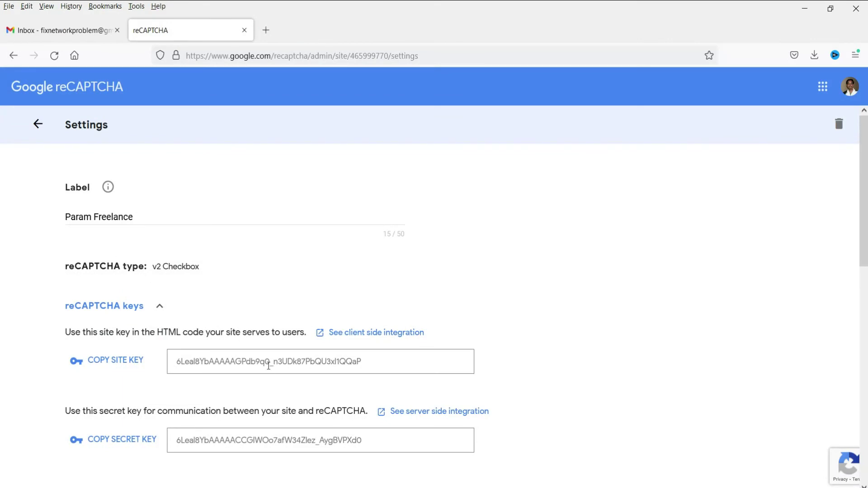
pyautogui.scroll(-2, 533, 271)
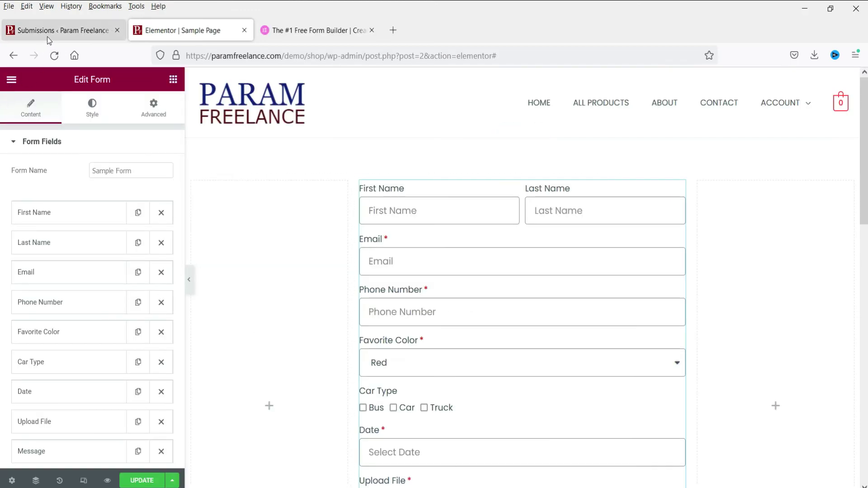
pyautogui.click(48, 37)
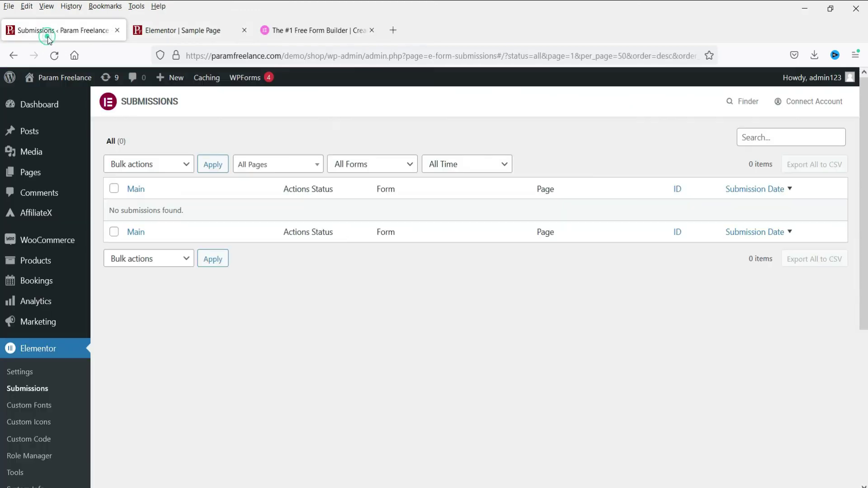
pyautogui.scroll(-3, 149, 276)
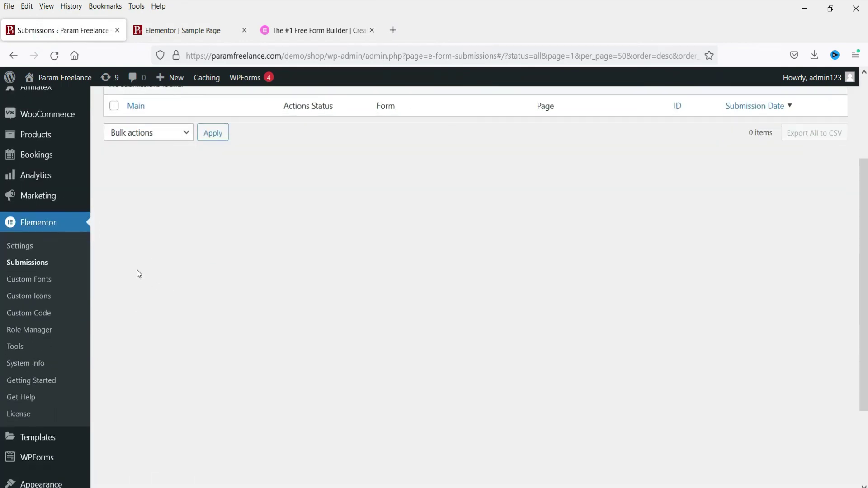
pyautogui.click(29, 249)
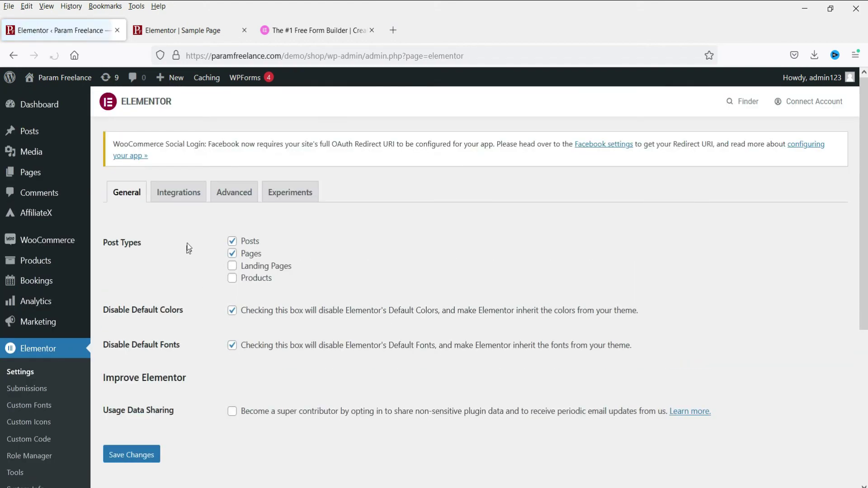
pyautogui.click(190, 194)
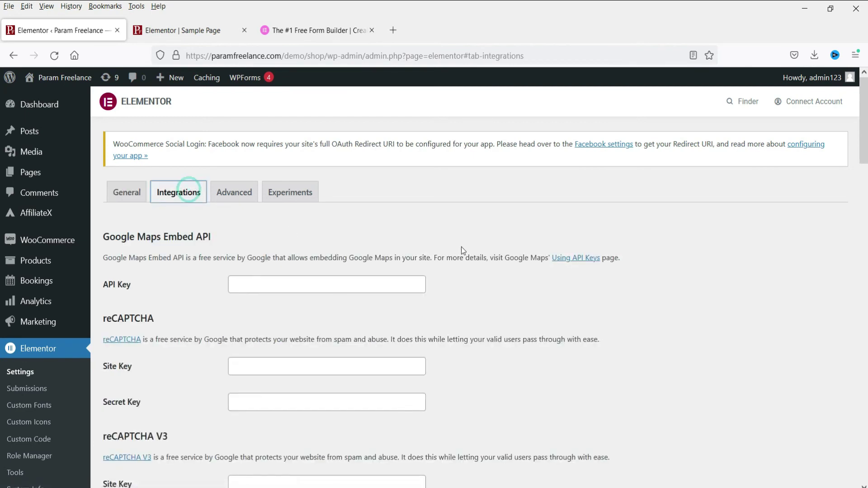
pyautogui.scroll(-3, 463, 250)
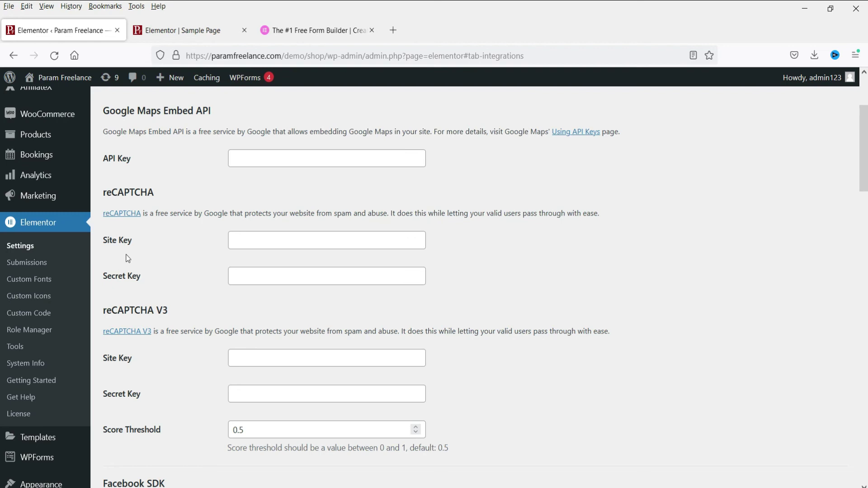
# Copy the site key from the Google reCAPTCHA settings page into the reCAPTCHA Site Key field of Elementor's Integrations settings
pyautogui.click(107, 193)
pyautogui.click(126, 238)
pyautogui.click(123, 281)
pyautogui.hotkey('alt', 'Tab')
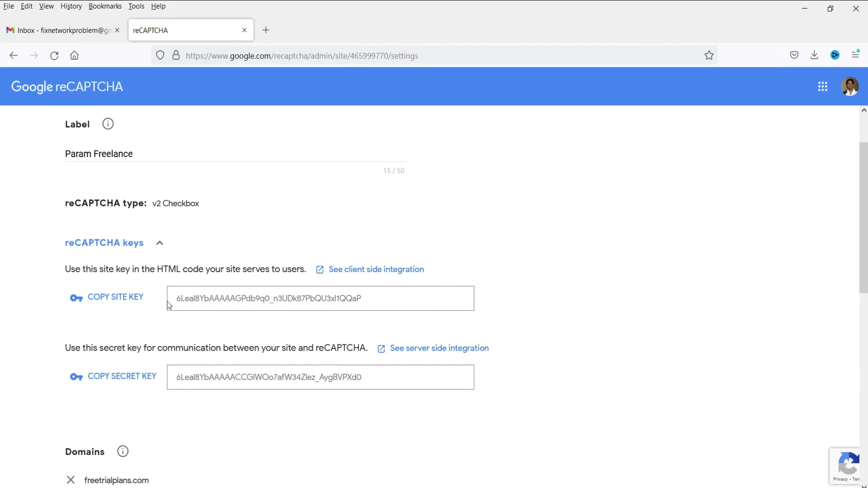
pyautogui.click(126, 302)
pyautogui.hotkey('alt', 'Tab')
pyautogui.click(238, 243)
pyautogui.hotkey('ctrl', 'v')
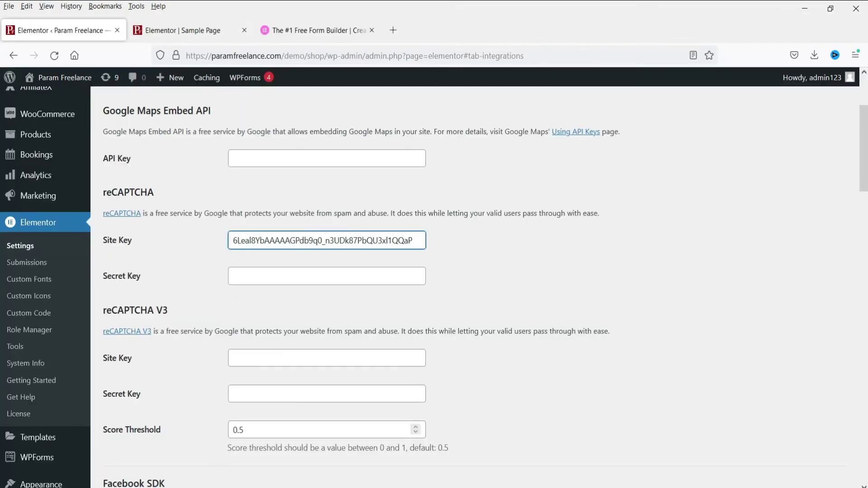
# Copy the secret key from Google reCAPTCHA into Elementor's reCAPTCHA Secret Key field and save the integration settings
pyautogui.hotkey('alt', 'Tab')
pyautogui.click(117, 376)
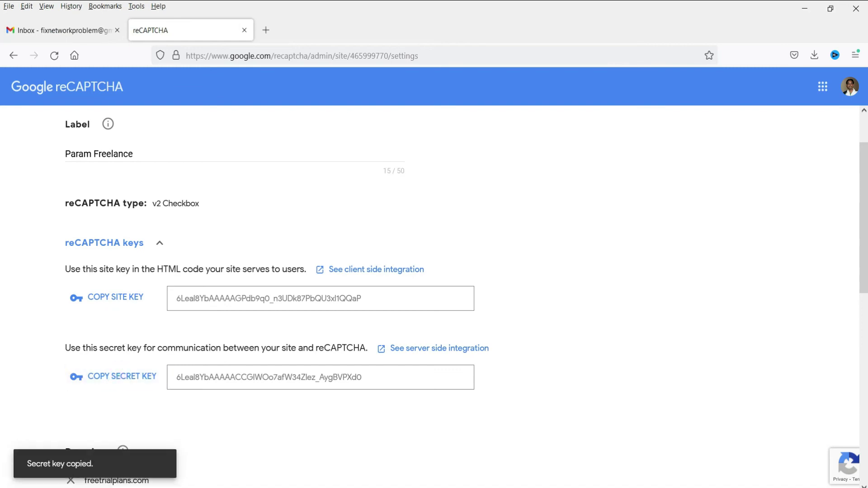
pyautogui.hotkey('alt', 'Tab')
pyautogui.click(250, 277)
pyautogui.hotkey('ctrl', 'v')
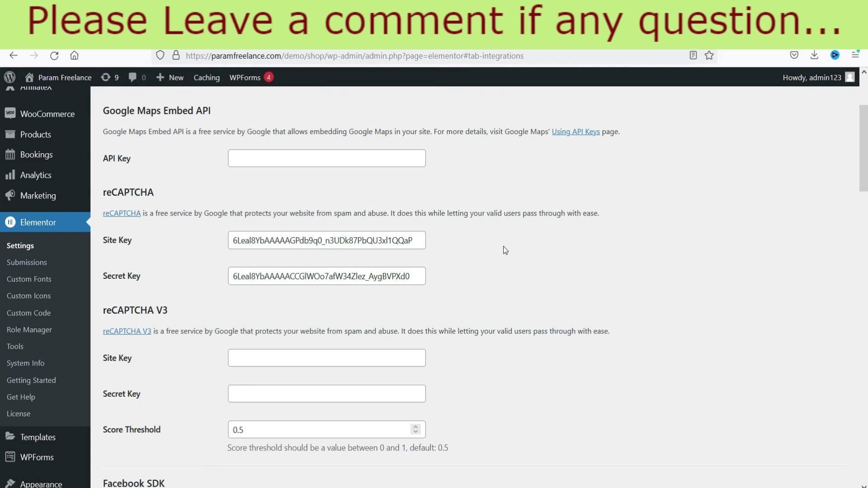
pyautogui.scroll(-20, 505, 251)
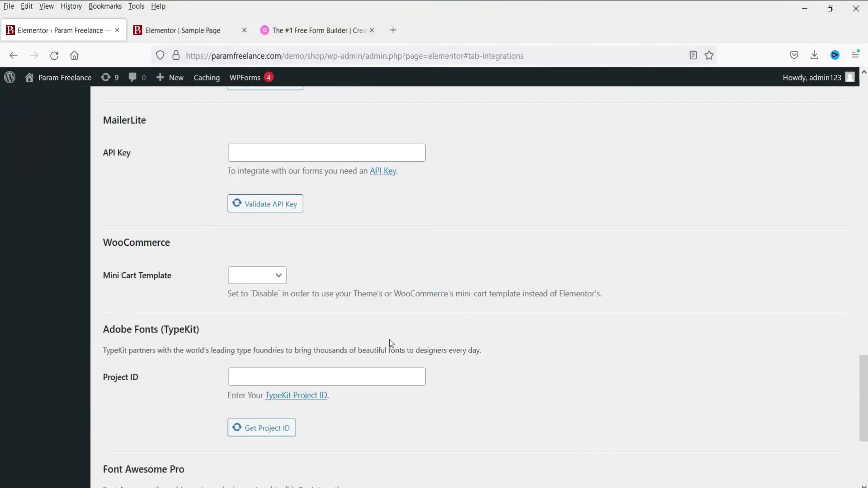
pyautogui.scroll(-4, 390, 342)
pyautogui.click(135, 431)
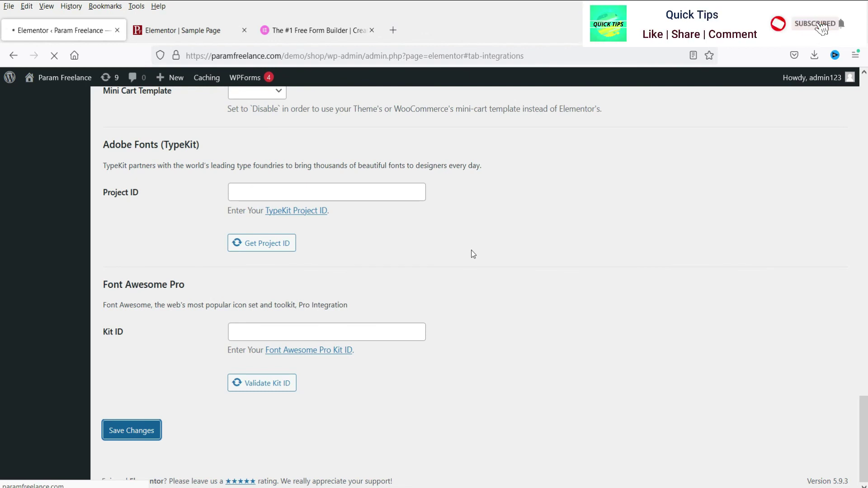
# In the Sample Page editor, add a form field of type reCAPTCHA with the label "Recaptcha" after the Message field
pyautogui.click(182, 31)
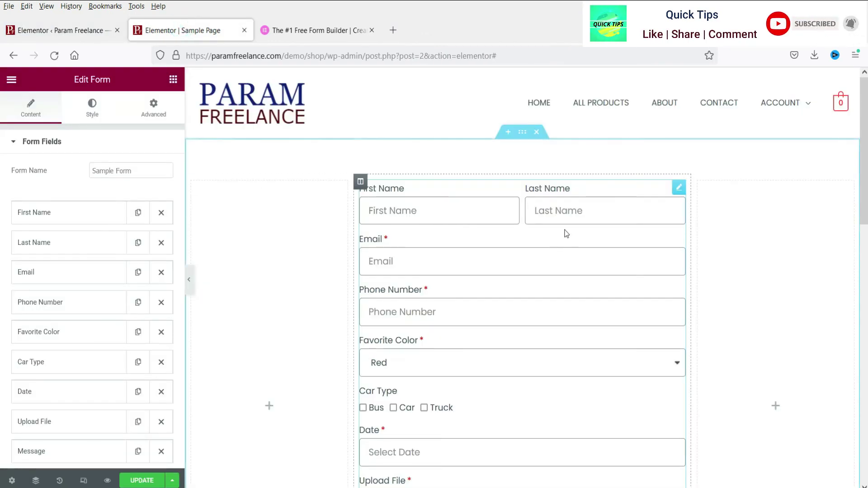
pyautogui.scroll(-5, 563, 242)
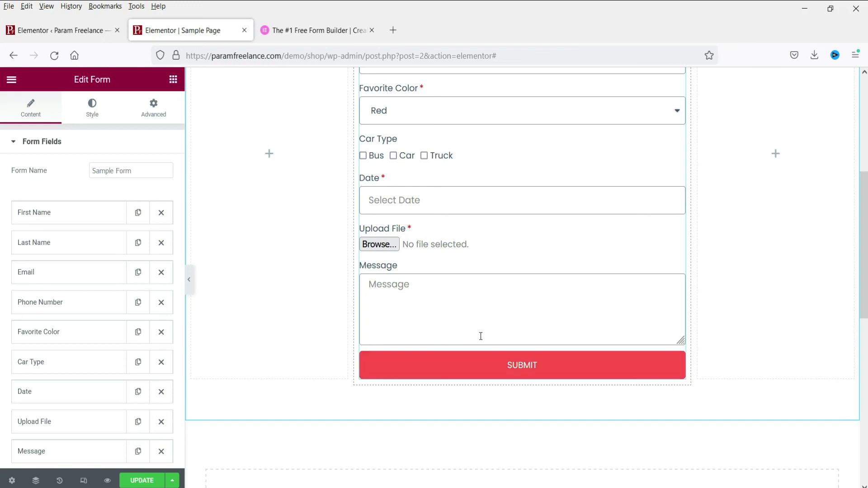
pyautogui.scroll(-4, 105, 312)
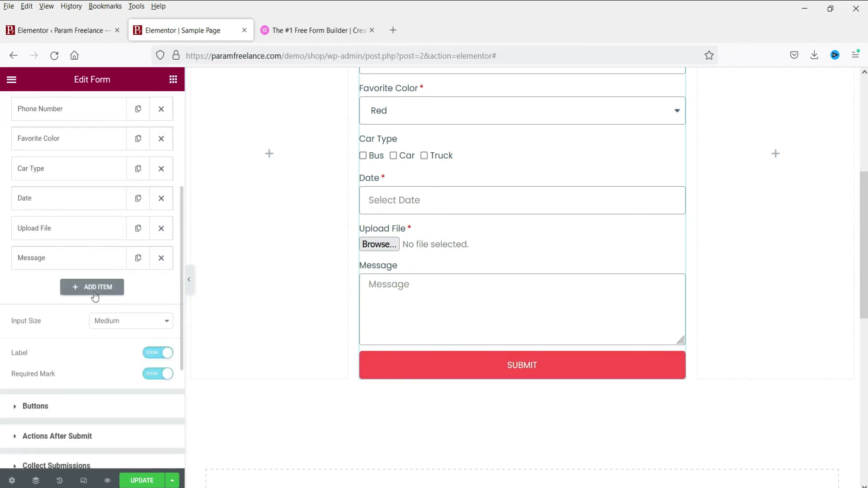
pyautogui.click(95, 293)
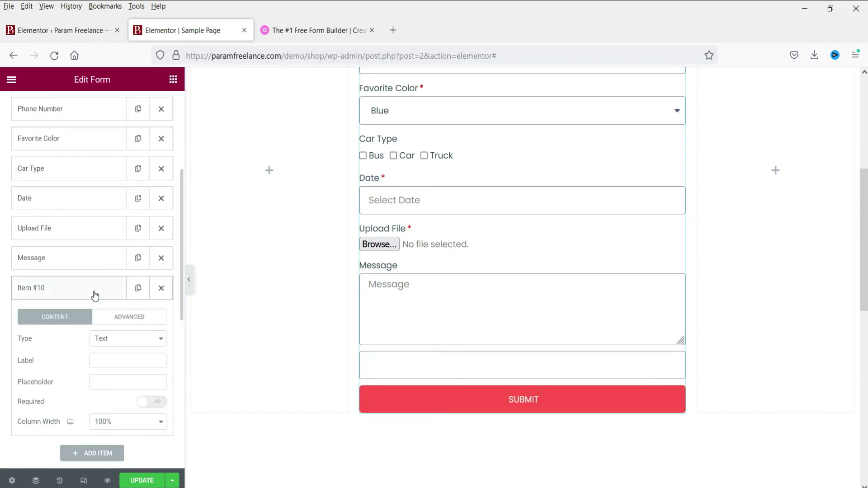
pyautogui.click(126, 343)
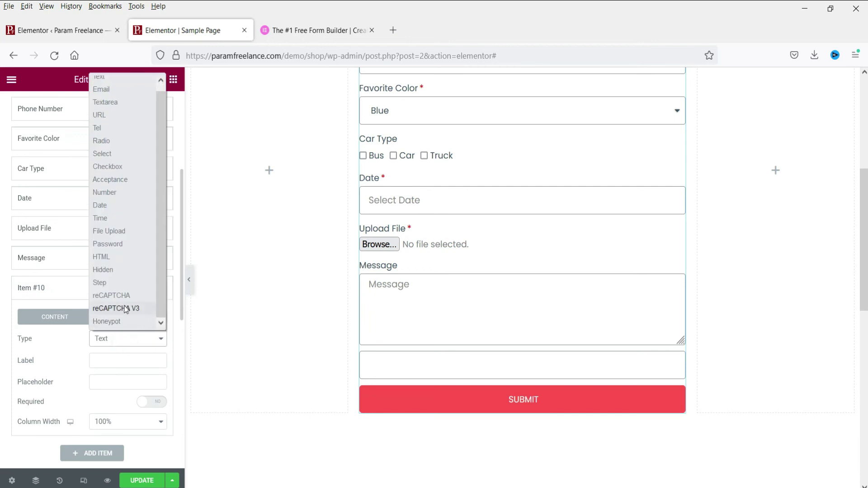
pyautogui.click(128, 300)
pyautogui.click(114, 360)
pyautogui.write('Recaptcha')
# Move the Recaptcha field above the Message field in the form's field list
pyautogui.click(42, 294)
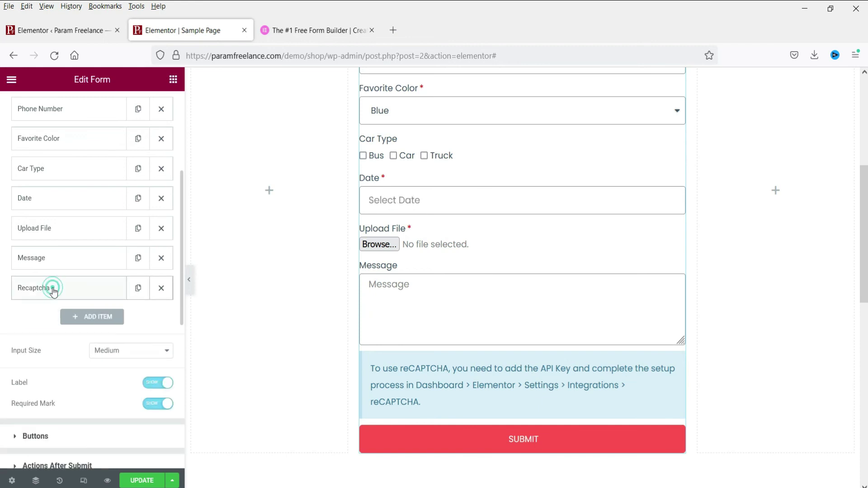
pyautogui.moveTo(43, 294); pyautogui.dragTo(70, 268)
# Set the Recaptcha field's size to Compact and its style to Dark
pyautogui.click(76, 259)
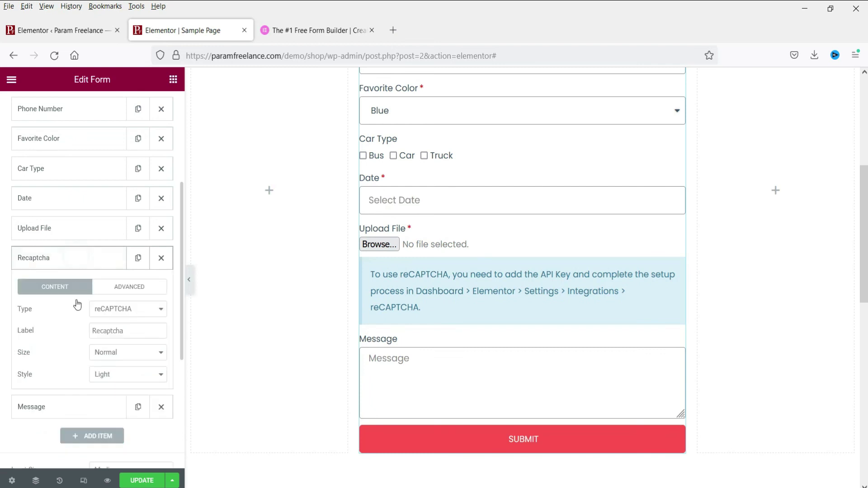
pyautogui.click(123, 356)
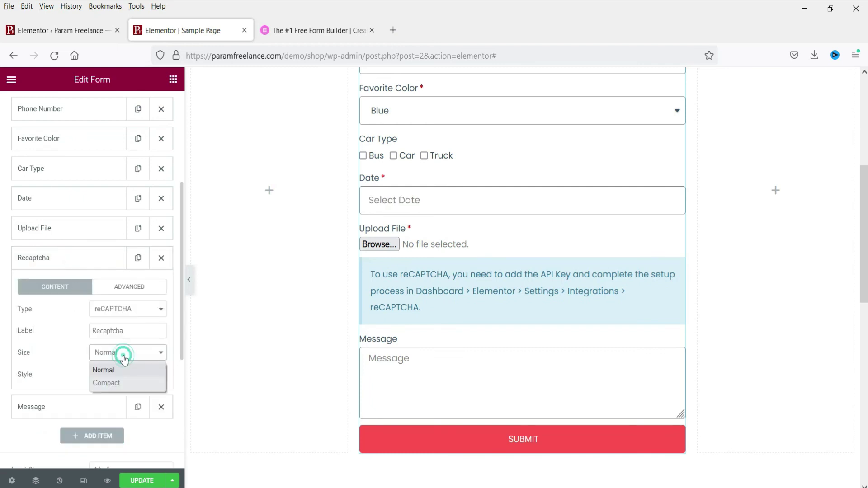
pyautogui.click(123, 383)
pyautogui.click(116, 378)
pyautogui.click(116, 377)
pyautogui.click(113, 405)
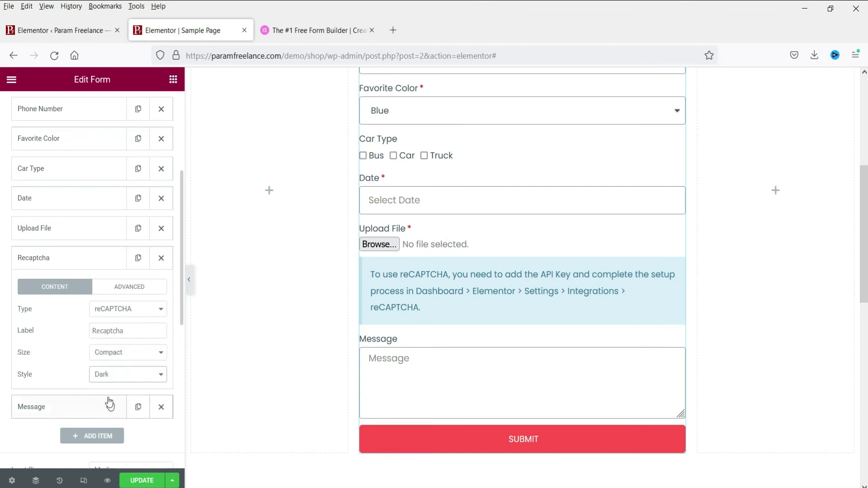
pyautogui.click(50, 267)
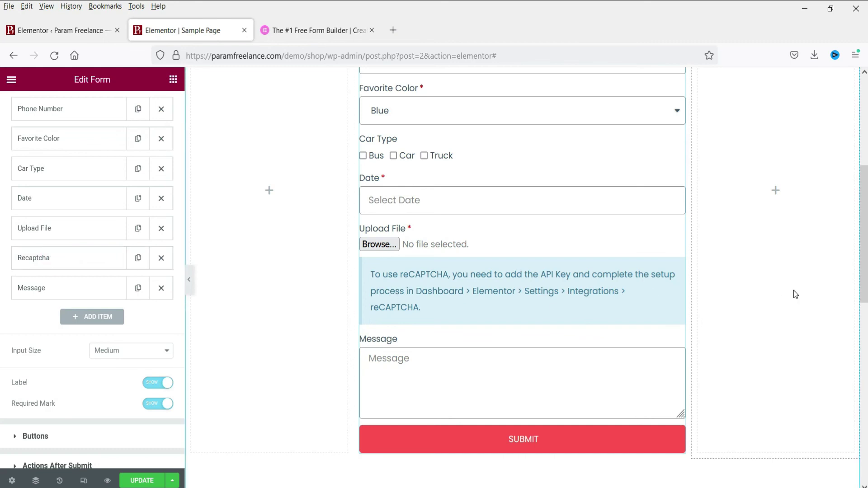
# Update the page and reload the Elementor editor
pyautogui.click(149, 484)
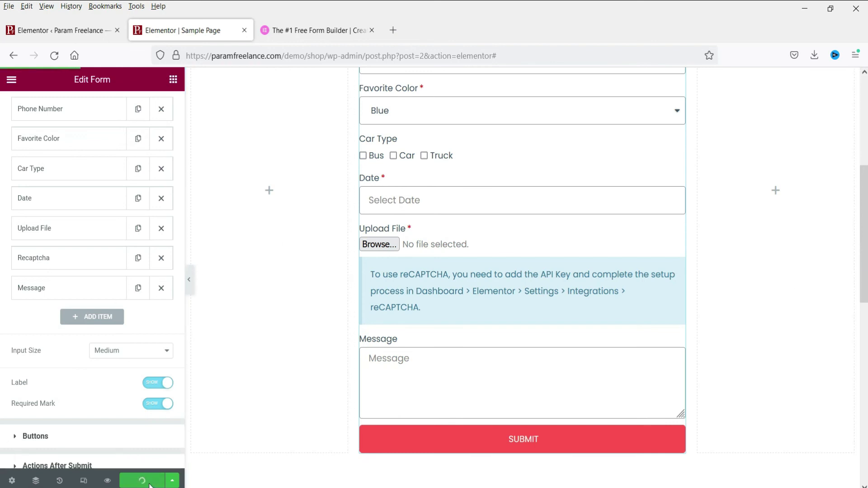
pyautogui.click(54, 55)
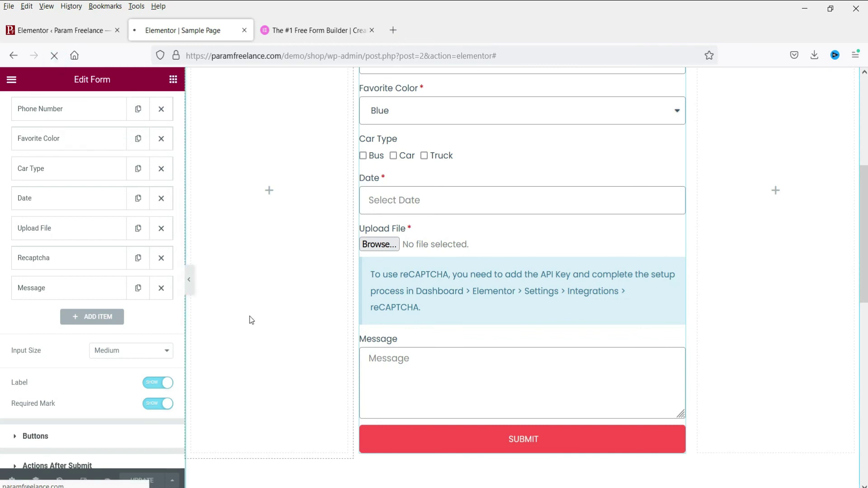
# Open the published Sample Page in a new tab and examine the reCAPTCHA box in the form
pyautogui.click(11, 79)
pyautogui.rightClick(45, 262)
pyautogui.click(86, 275)
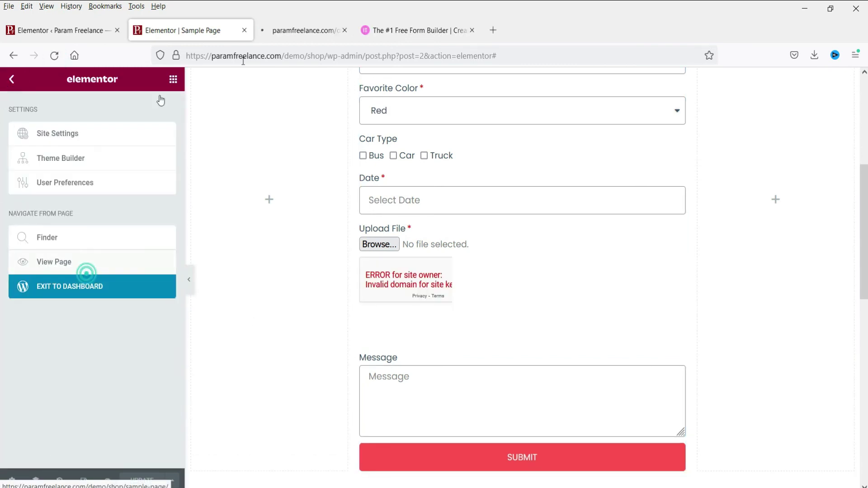
pyautogui.click(338, 28)
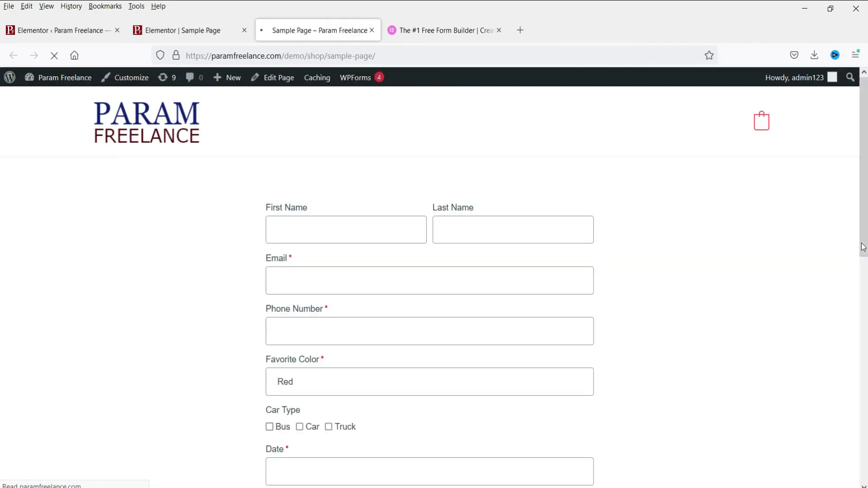
pyautogui.scroll(-6, 820, 267)
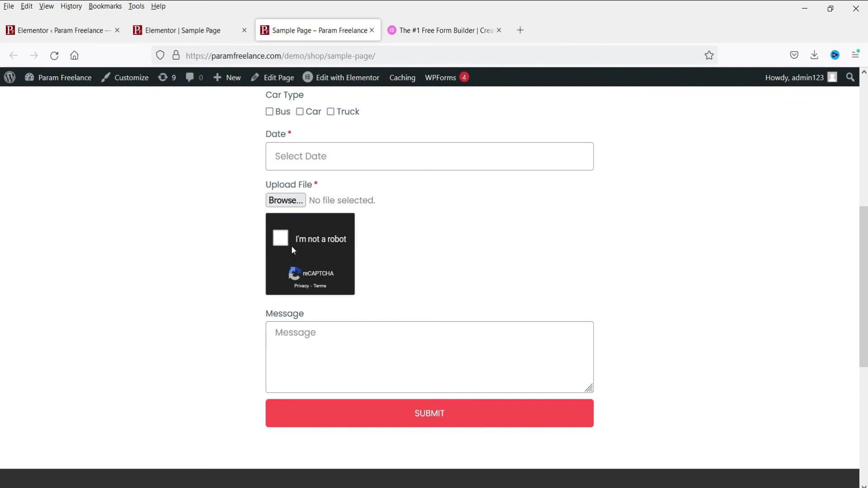
# Back in the editor, set the Recaptcha field's style to Light and its size to Normal, and update the page
pyautogui.click(167, 34)
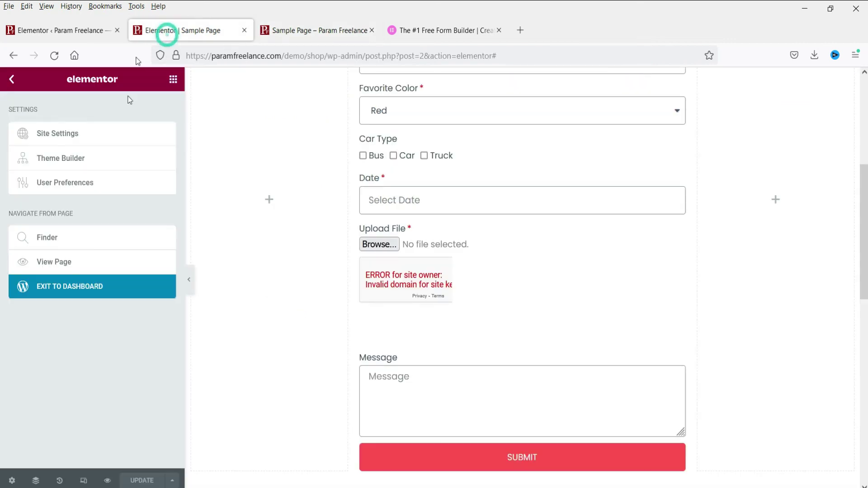
pyautogui.scroll(5, 601, 176)
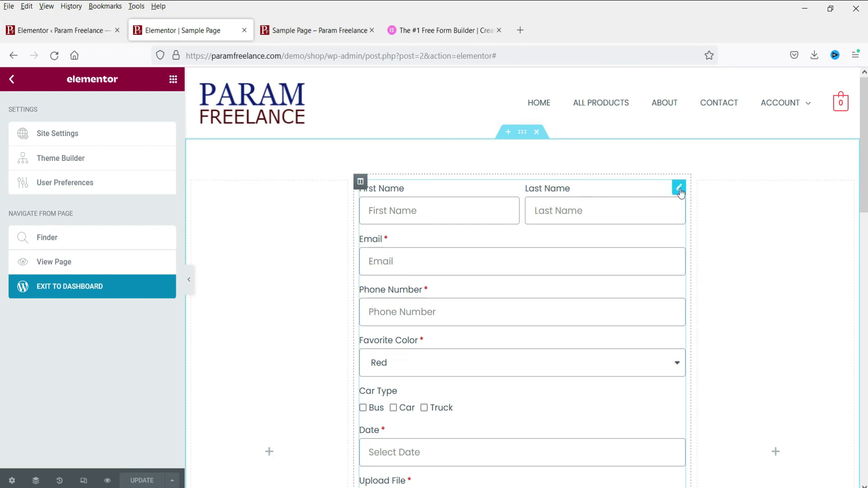
pyautogui.scroll(-5, 68, 346)
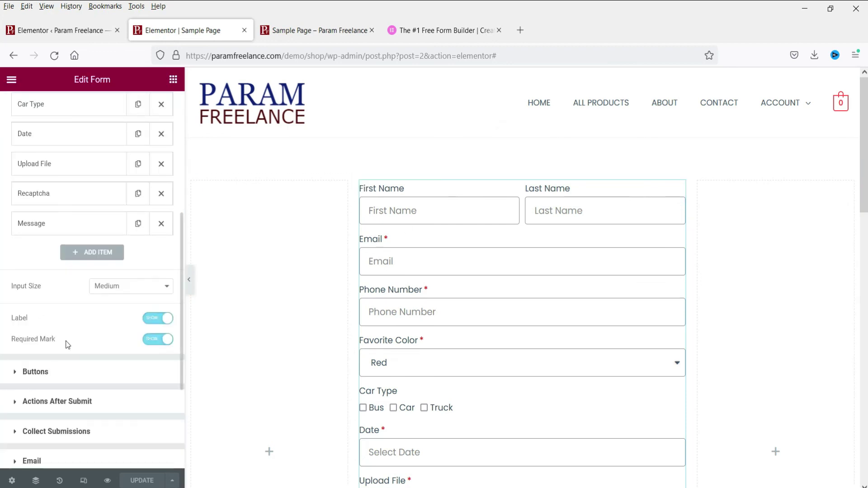
pyautogui.click(64, 193)
pyautogui.click(123, 310)
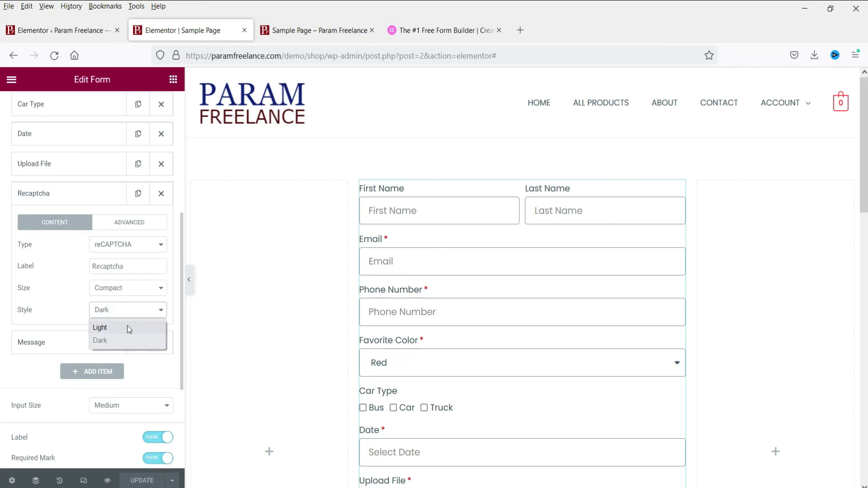
pyautogui.click(129, 329)
pyautogui.click(125, 289)
pyautogui.click(123, 305)
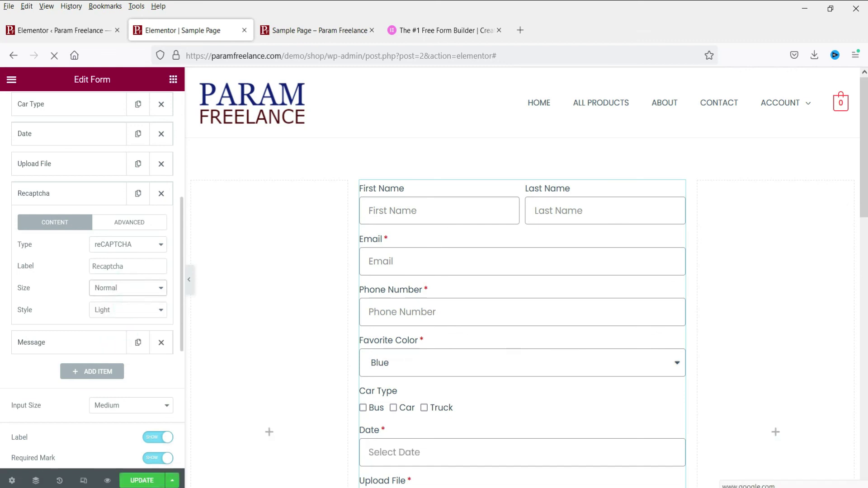
pyautogui.click(145, 480)
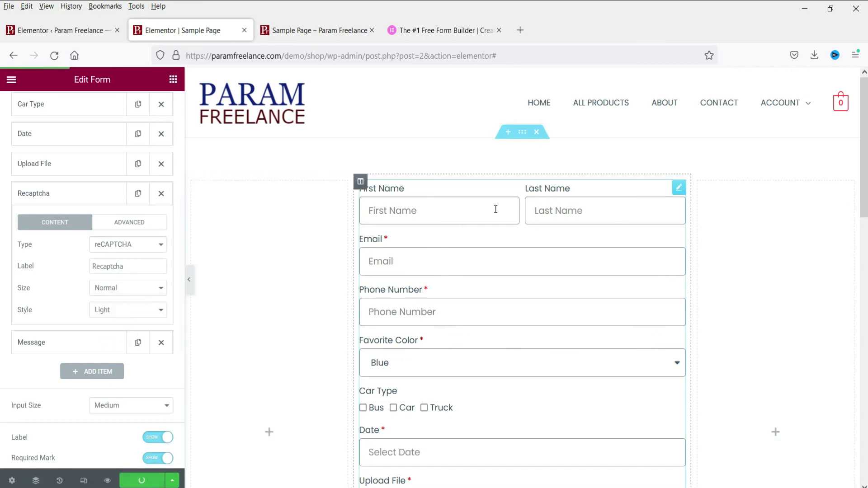
# Check the restyled reCAPTCHA box in the editor preview, and review the form on the reloaded published page
pyautogui.scroll(-1, 496, 211)
pyautogui.scroll(-5, 496, 211)
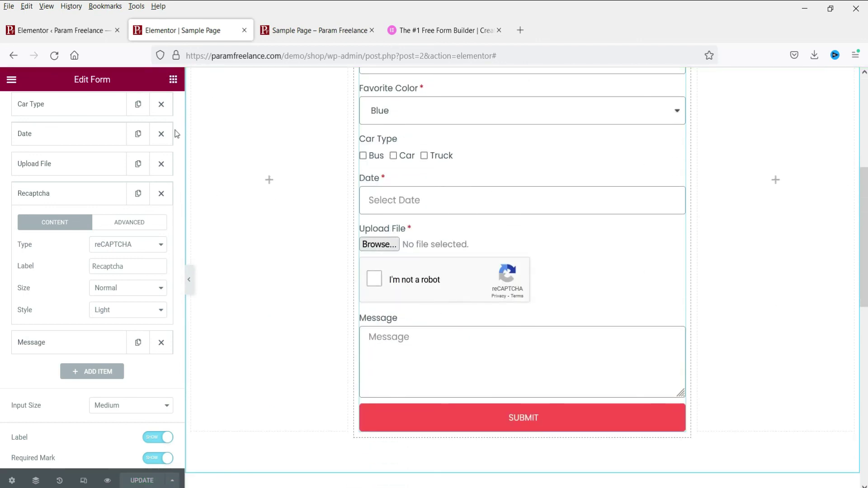
pyautogui.click(305, 30)
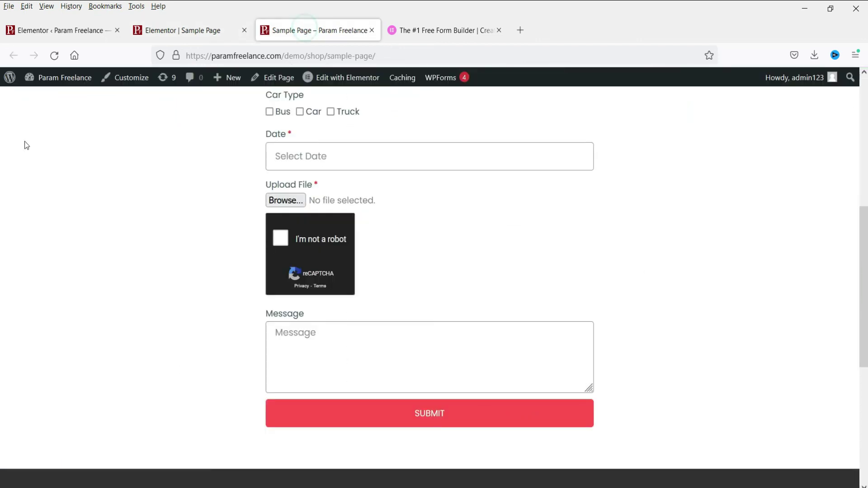
pyautogui.click(54, 55)
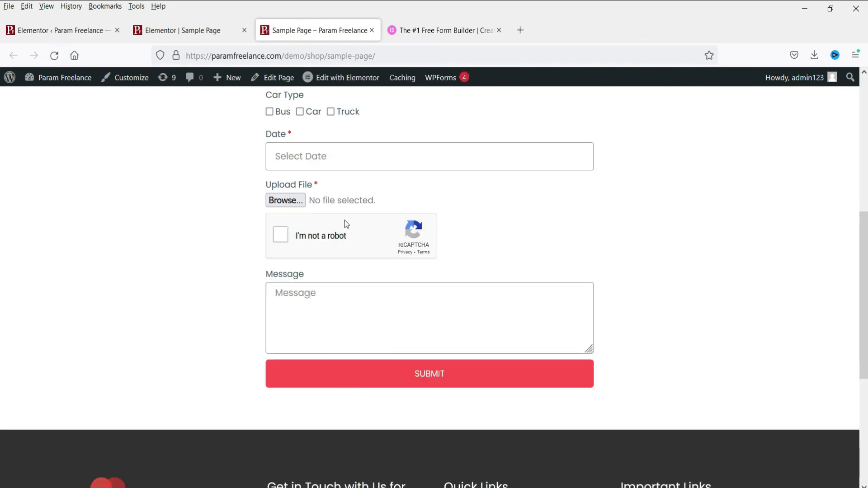
pyautogui.scroll(7, 244, 247)
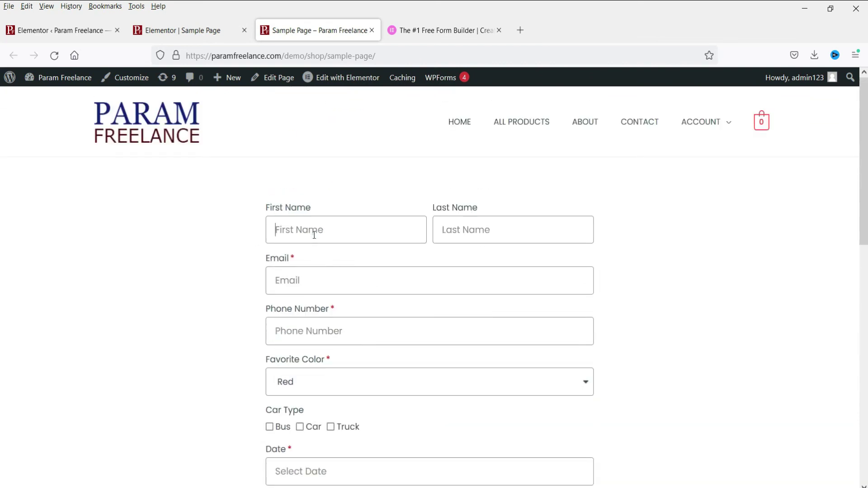
pyautogui.scroll(-3, 189, 271)
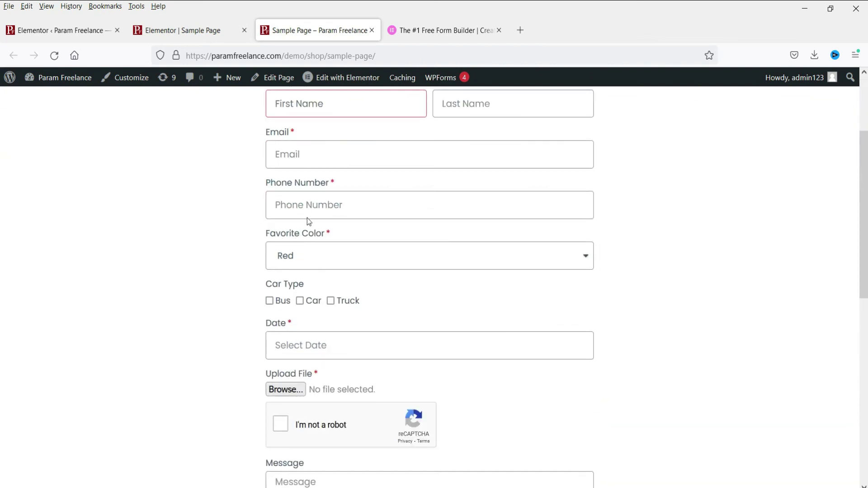
pyautogui.scroll(-2, 273, 253)
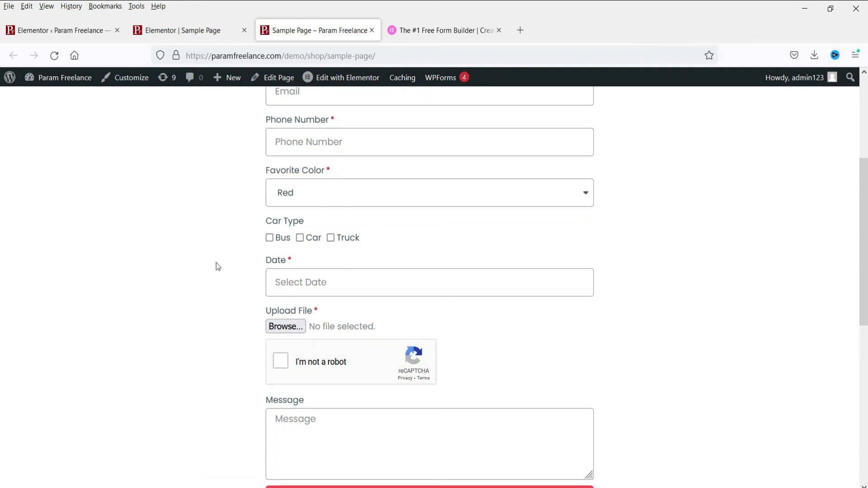
# Try out the published form by picking the date 2022-05-13 and opening the Upload File chooser without selecting a file
pyautogui.scroll(-2, 216, 264)
pyautogui.click(367, 221)
pyautogui.click(389, 301)
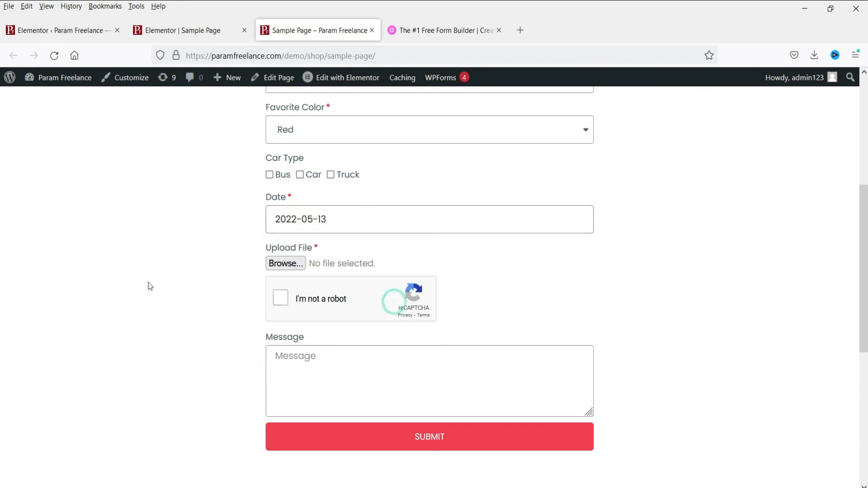
pyautogui.click(289, 264)
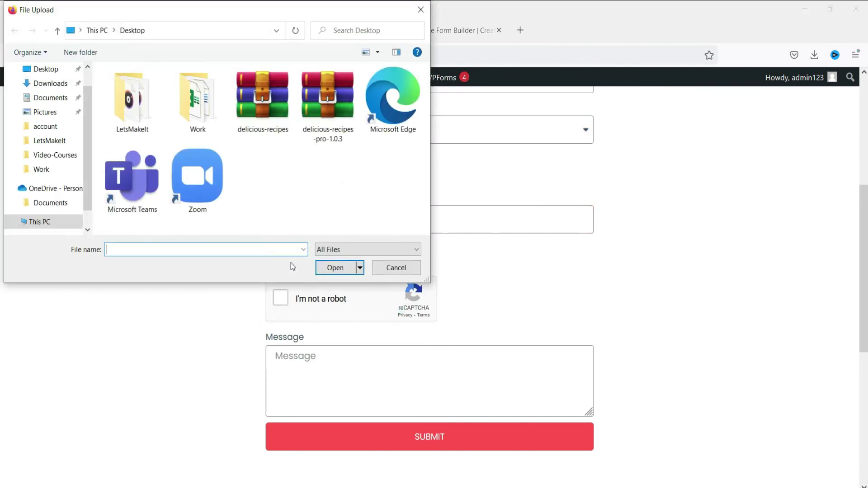
pyautogui.click(393, 268)
pyautogui.click(281, 305)
# Back in the editor, move the Recaptcha field below the Message field and update the page
pyautogui.click(183, 41)
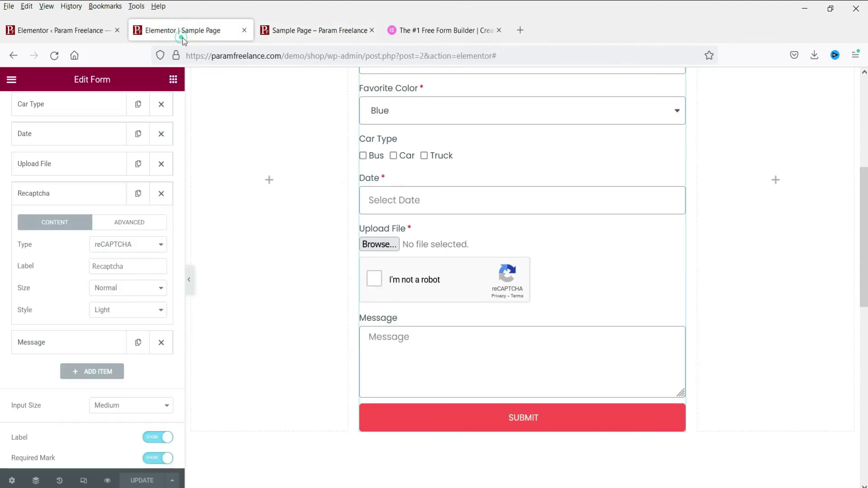
pyautogui.click(55, 193)
pyautogui.moveTo(54, 194); pyautogui.dragTo(56, 226)
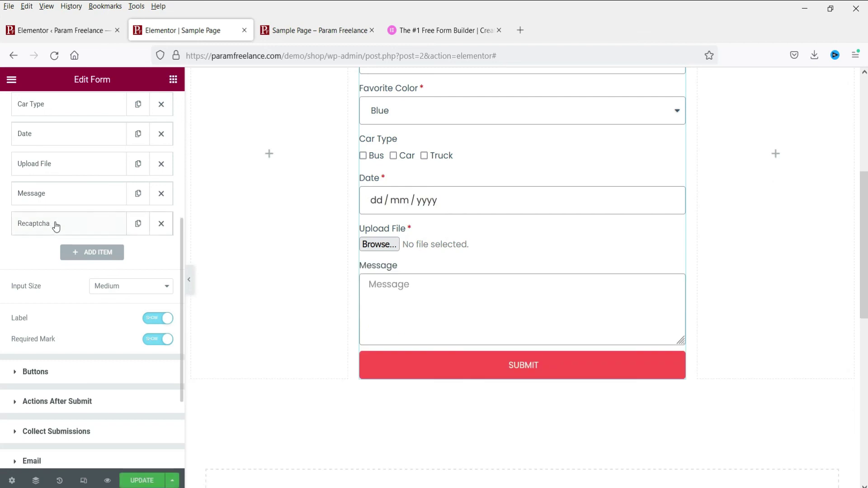
pyautogui.click(143, 480)
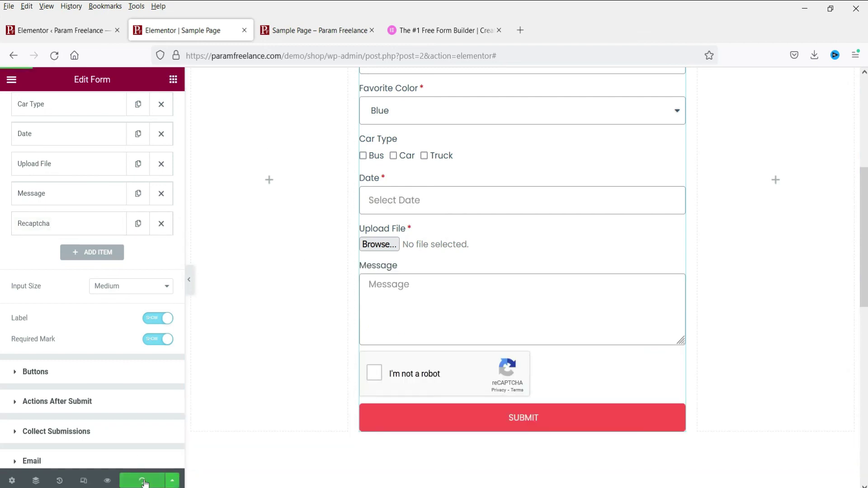
# Reload the published page to check the reCAPTCHA's position in the form, and return to the editor
pyautogui.click(305, 34)
pyautogui.click(54, 55)
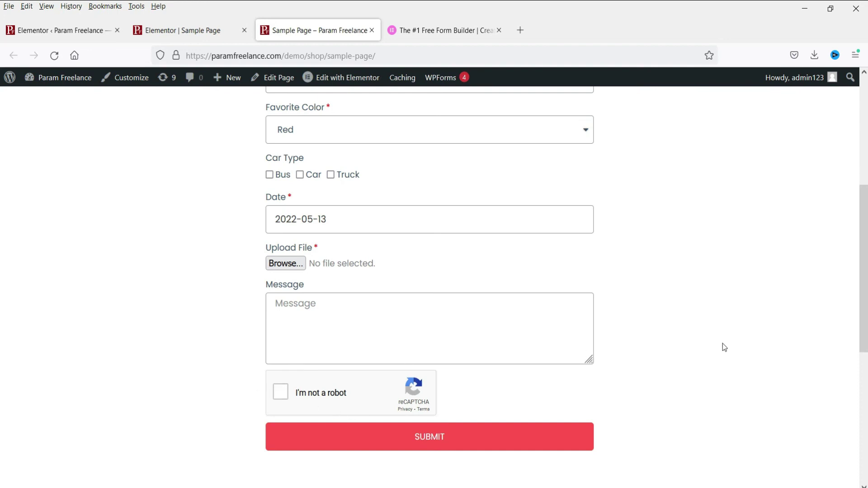
pyautogui.hotkey('ctrl', 'pageup')
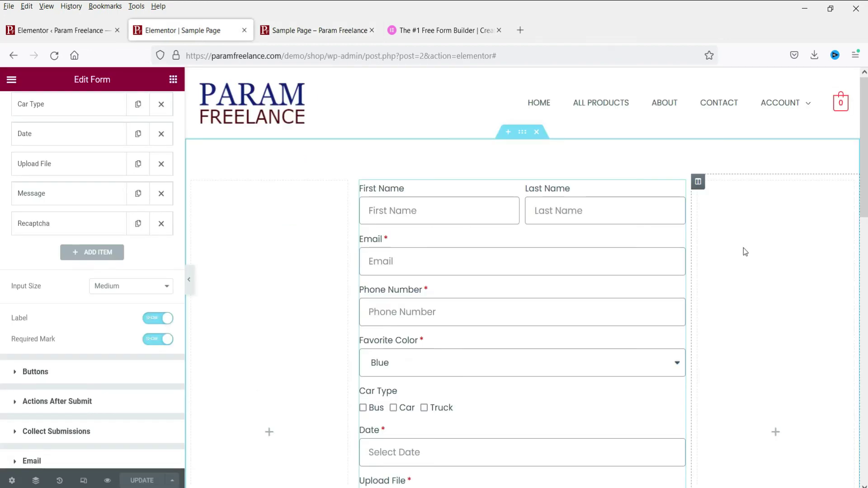